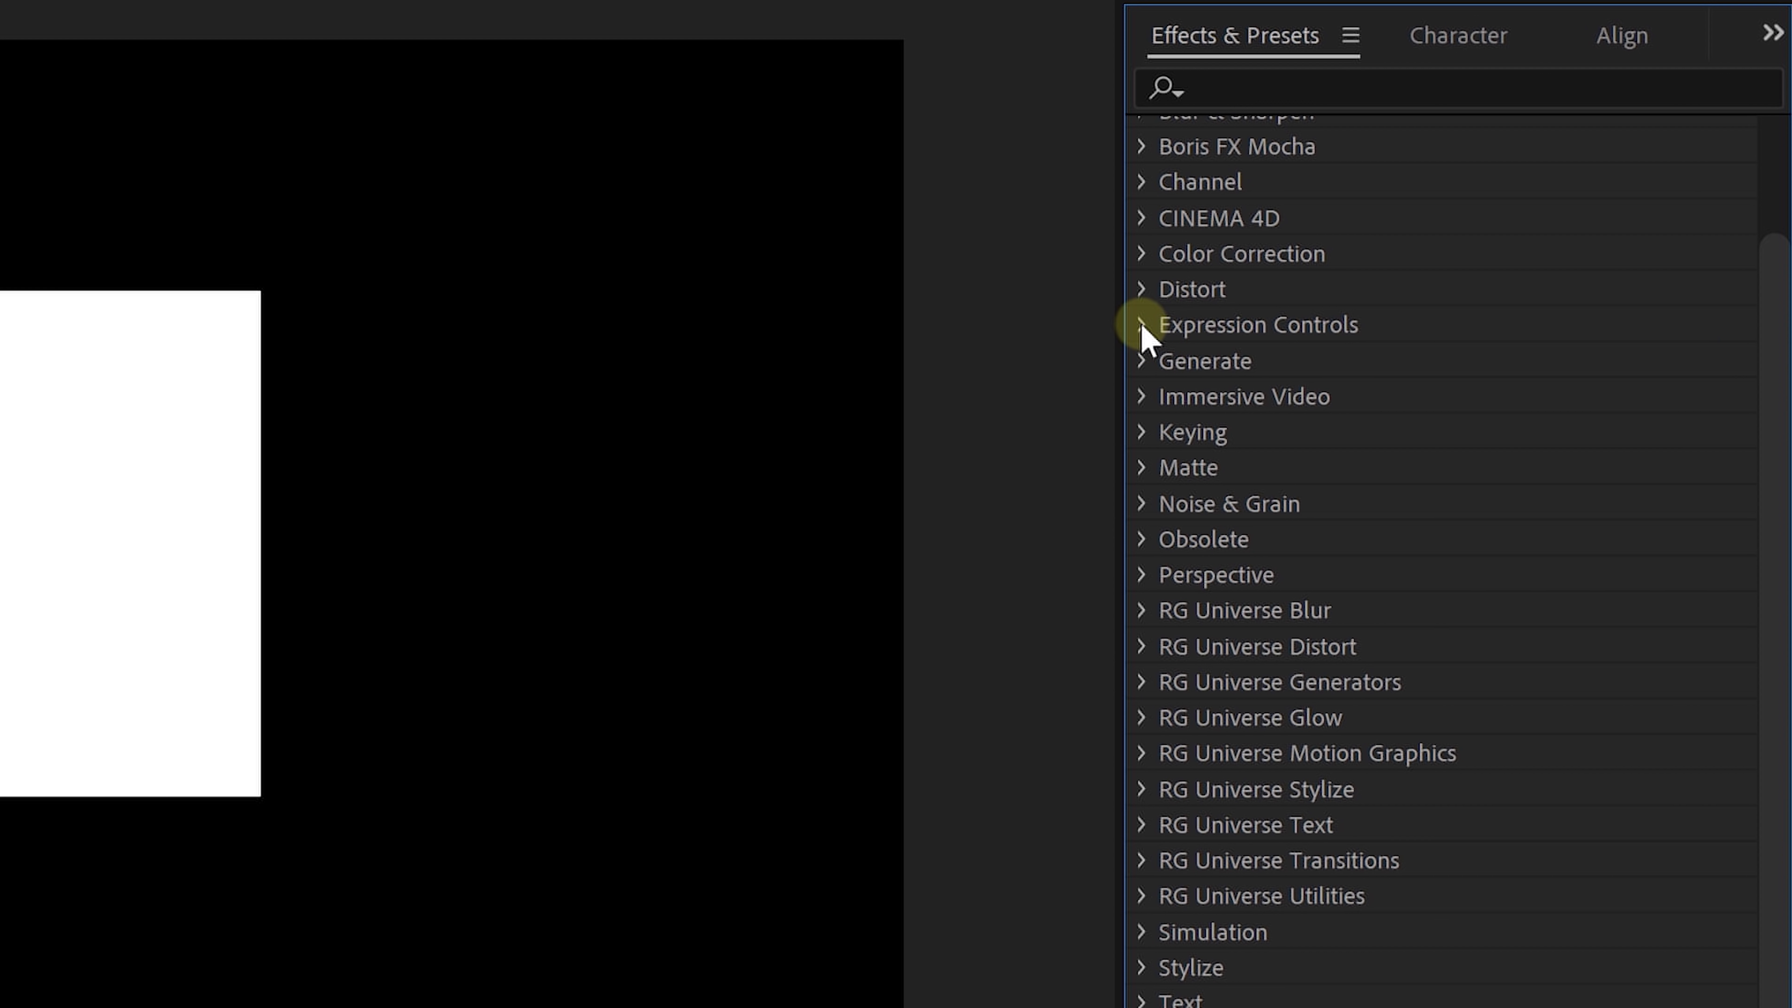
- Apply Slider Control to the white rectangle and raise its Slider value from 0 to 100
click(1141, 326)
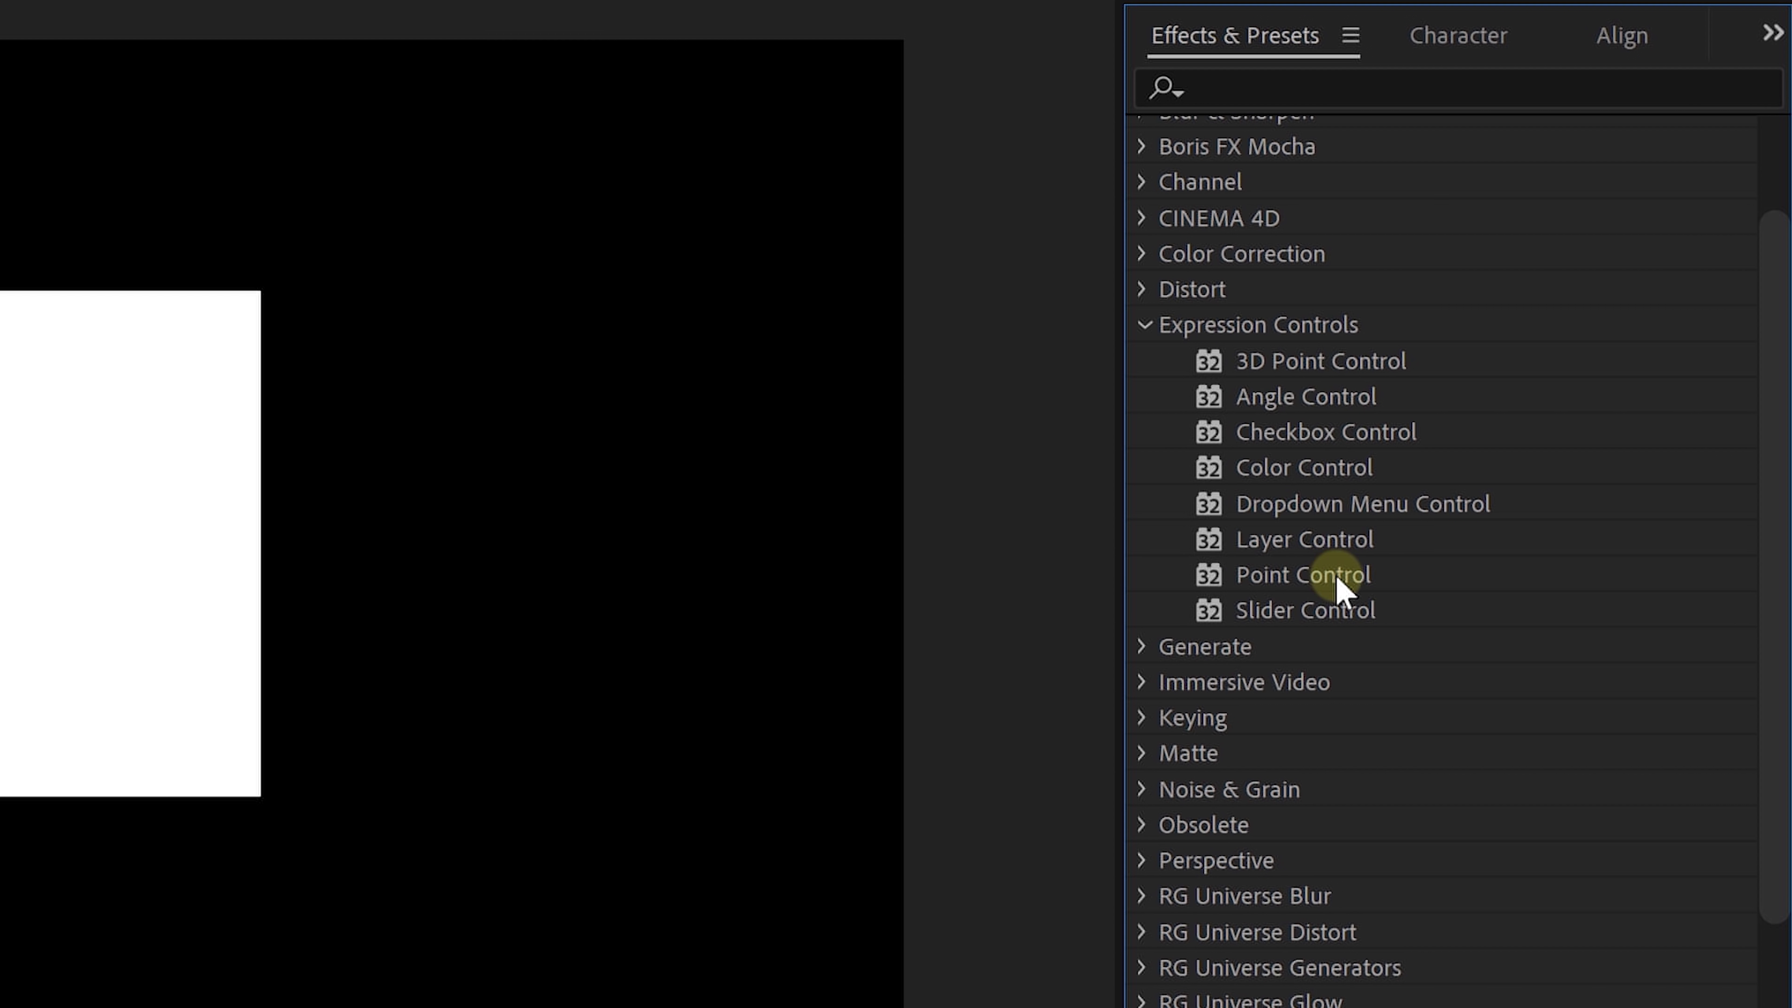
double_click(1306, 610)
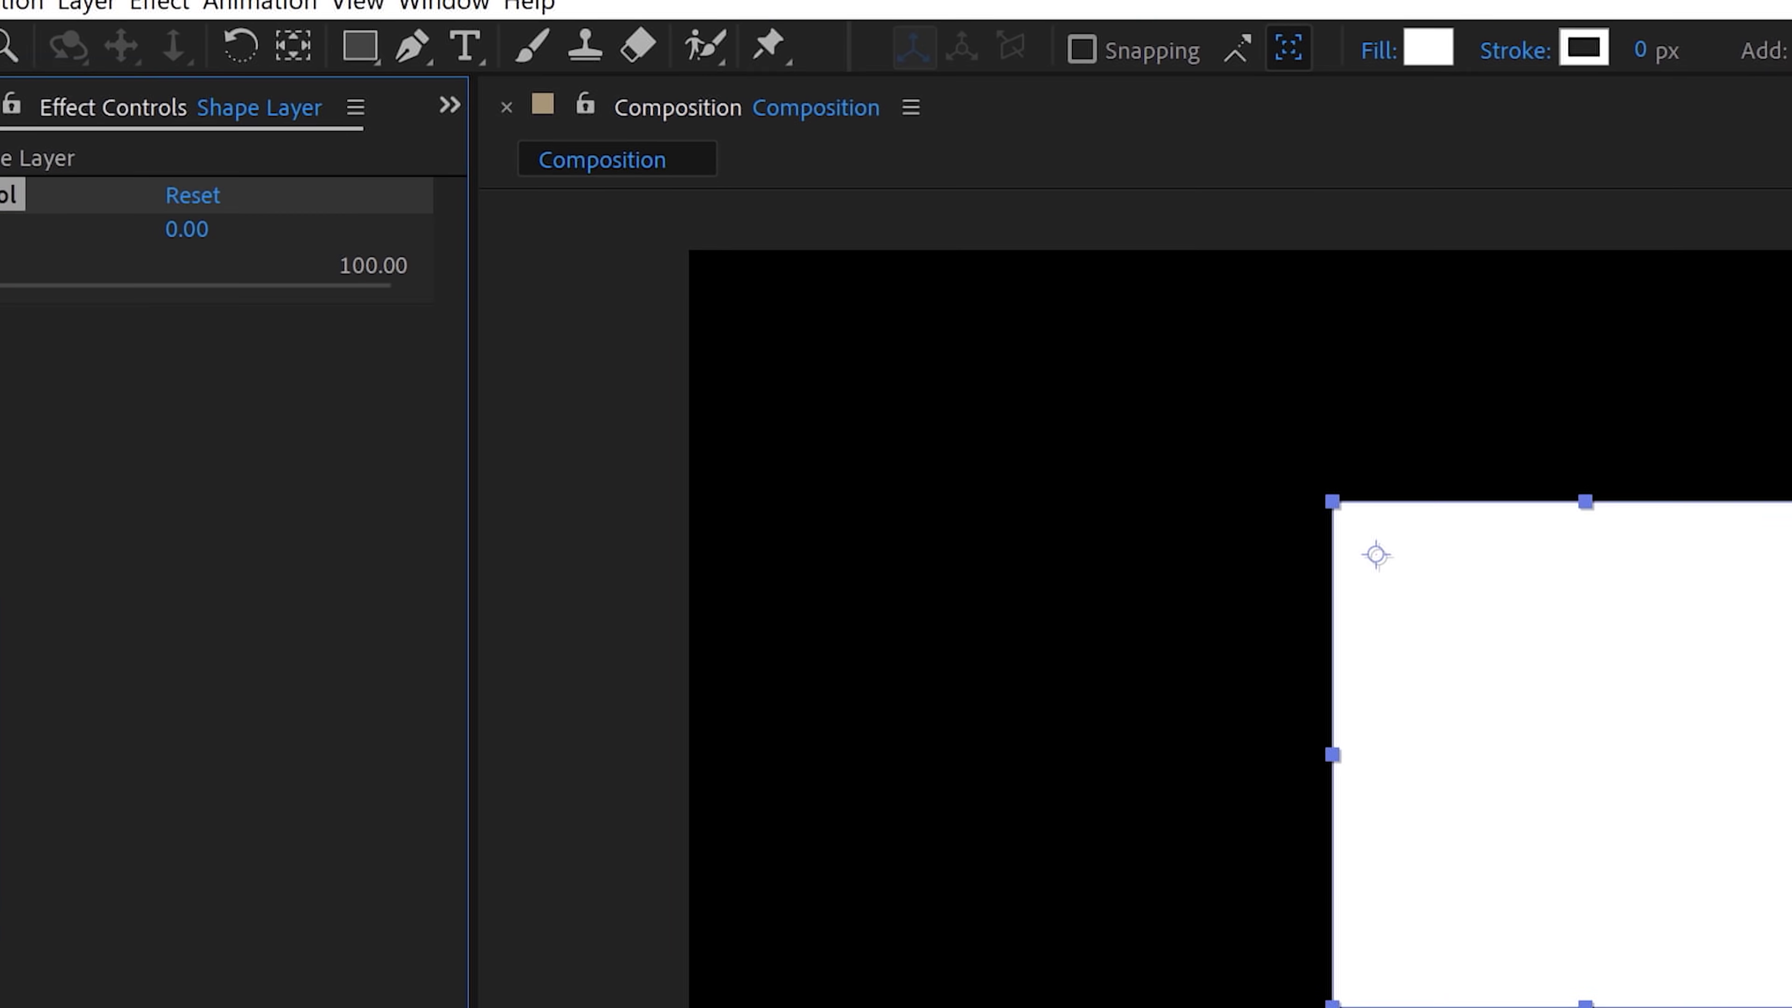
drag(117, 316, 601, 317)
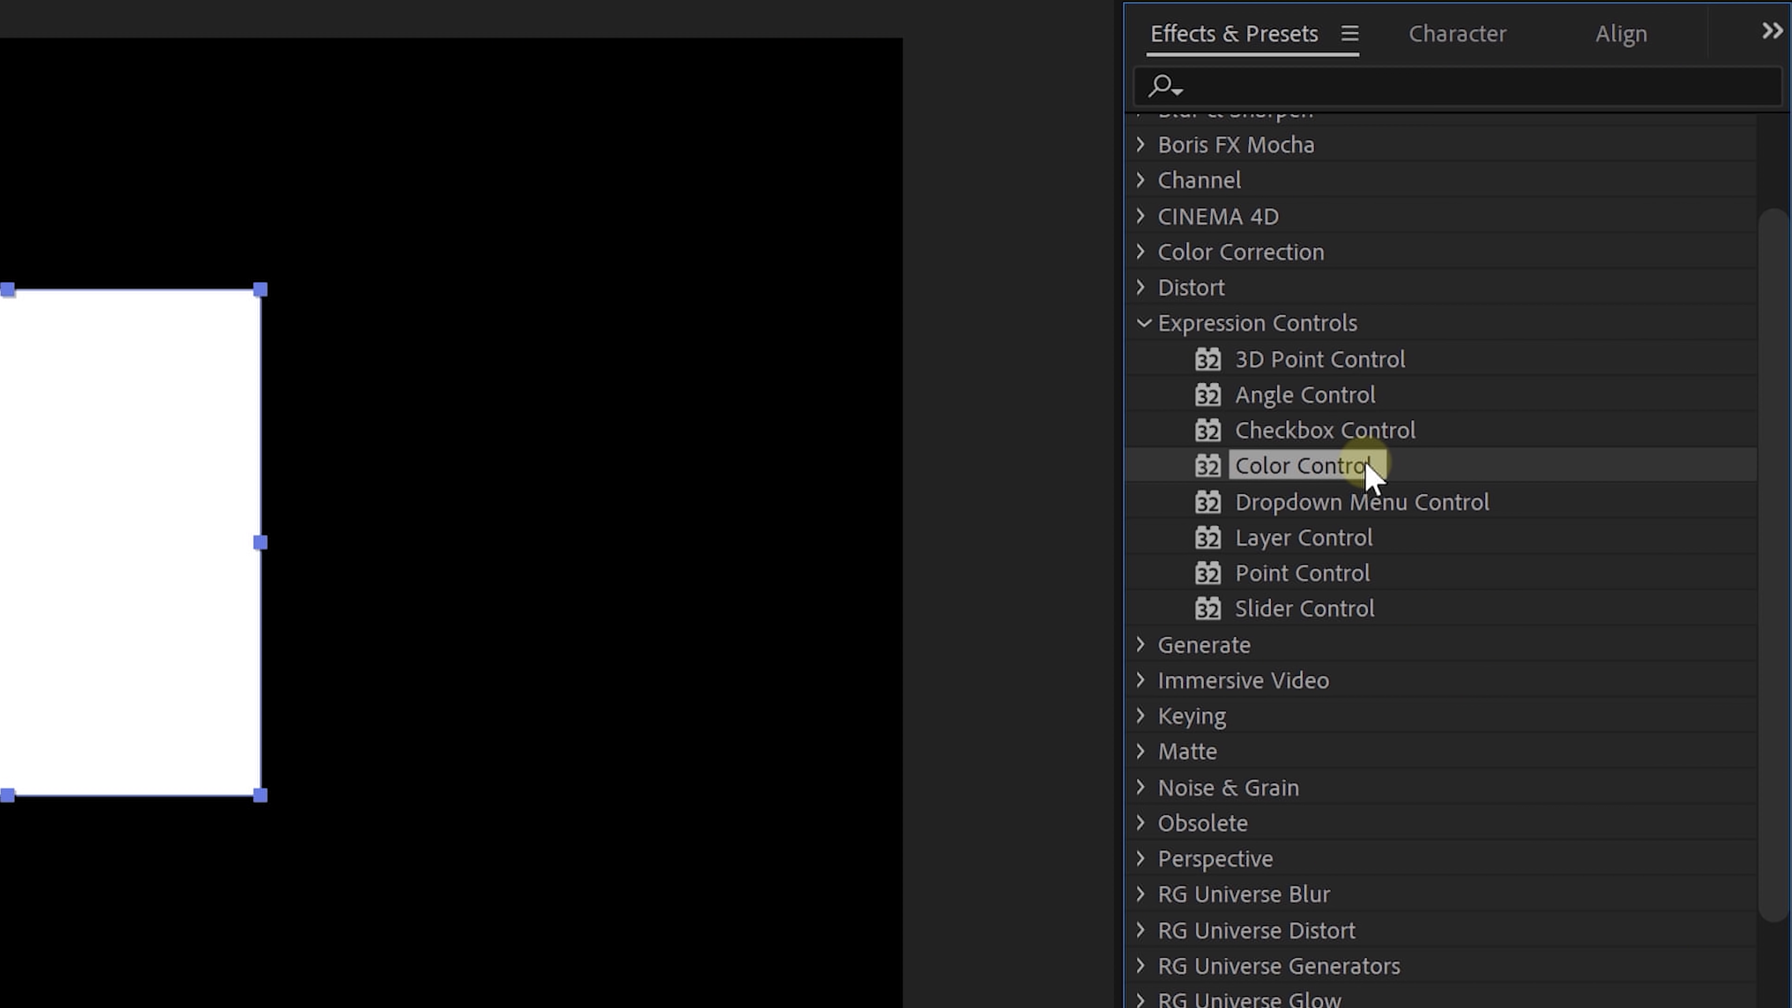
- Step through Dropdown Menu, Layer, Point and Slider Control in the Expression Controls list
click(1416, 510)
click(1353, 543)
click(1352, 575)
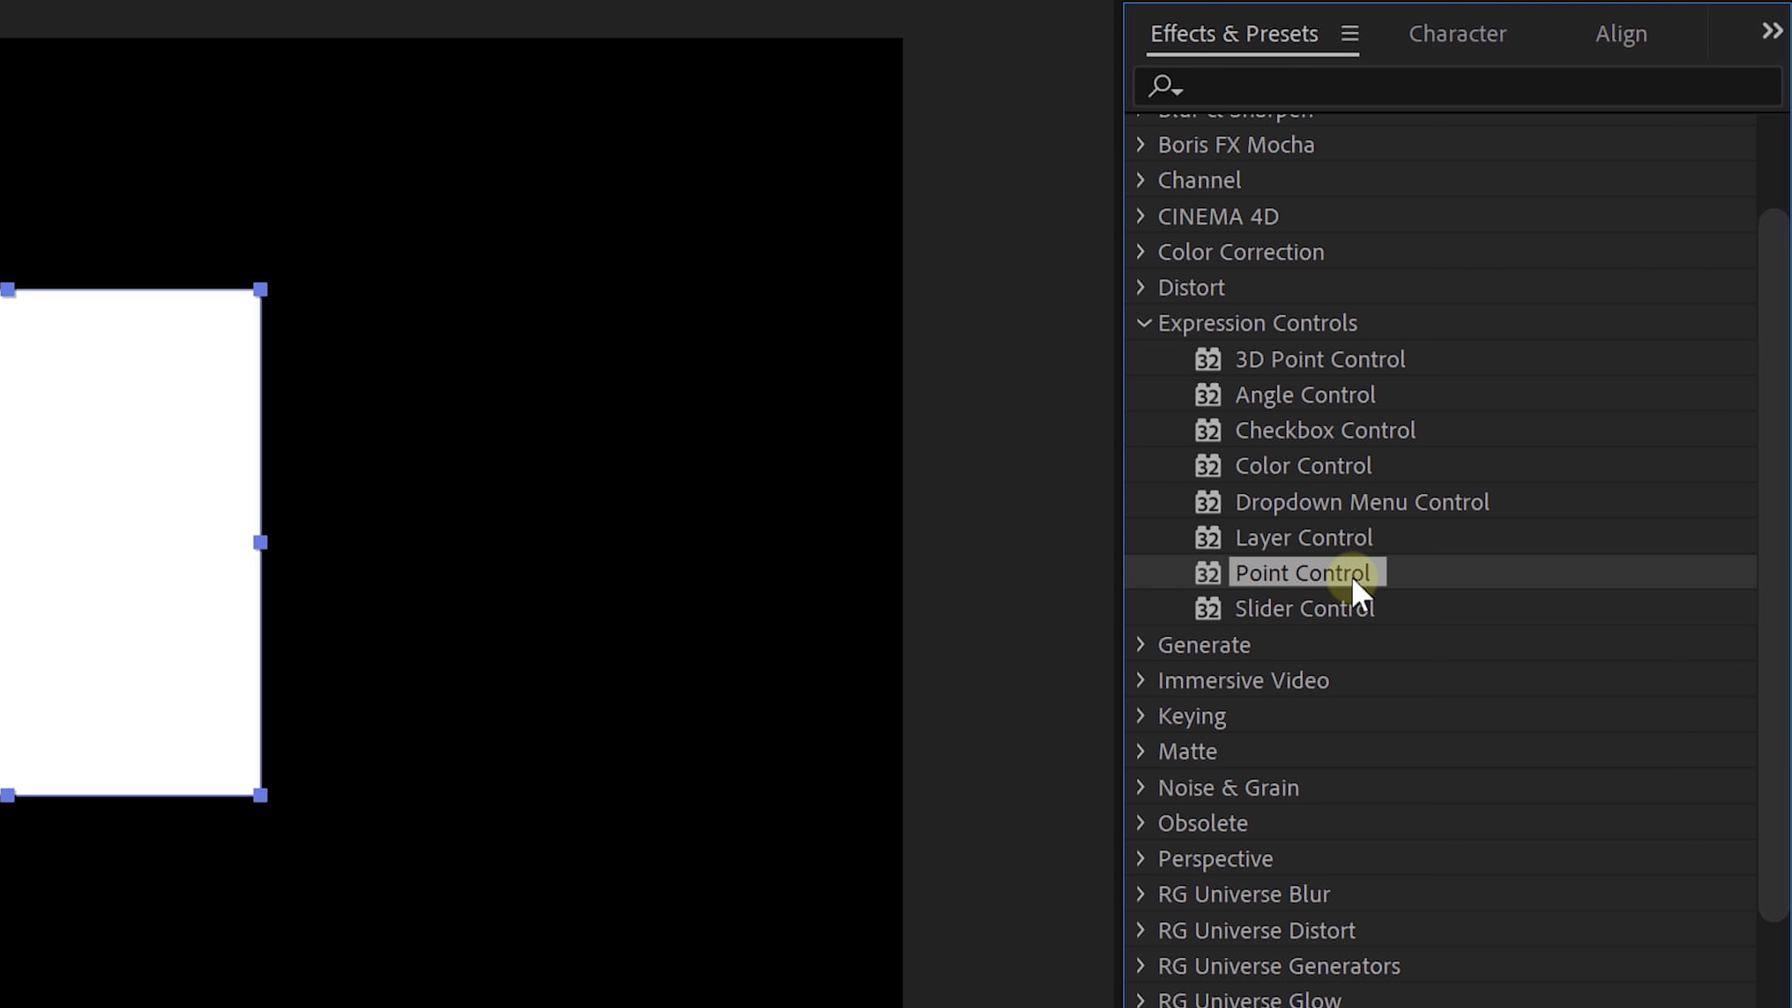
click(1353, 612)
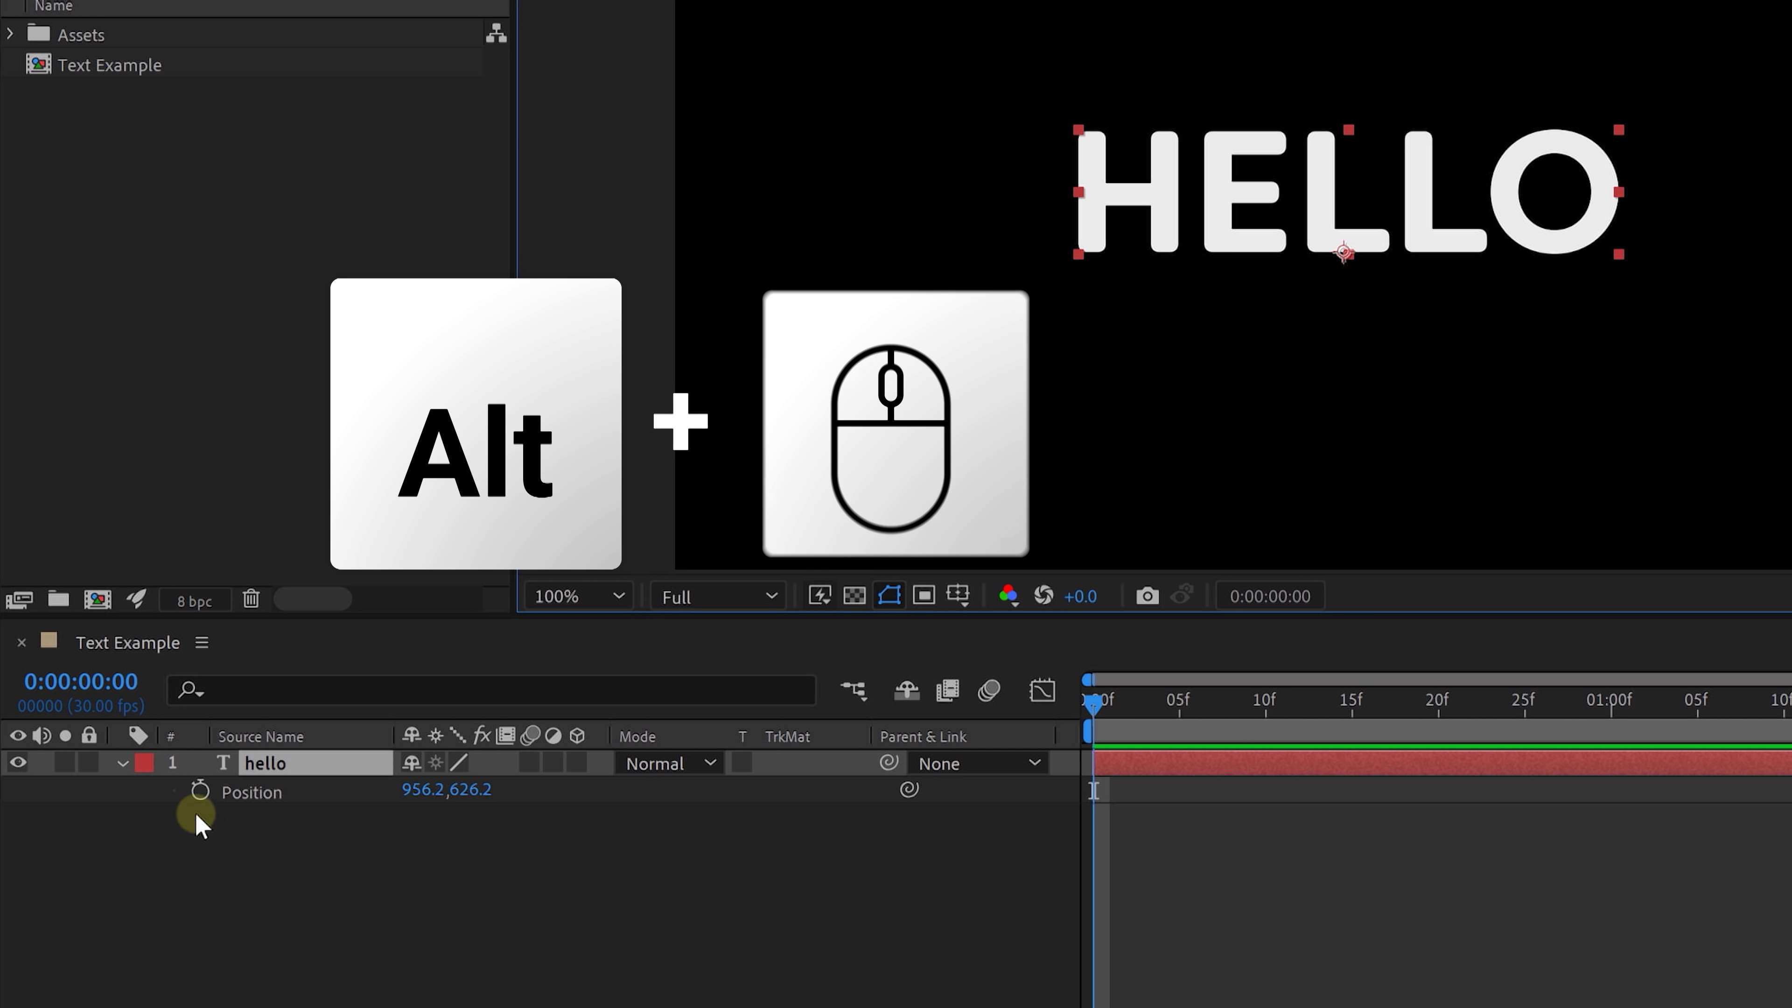
- Add a wiggle(5,100) expression to the HELLO text's Position and preview the jitter
alt+click(200, 791)
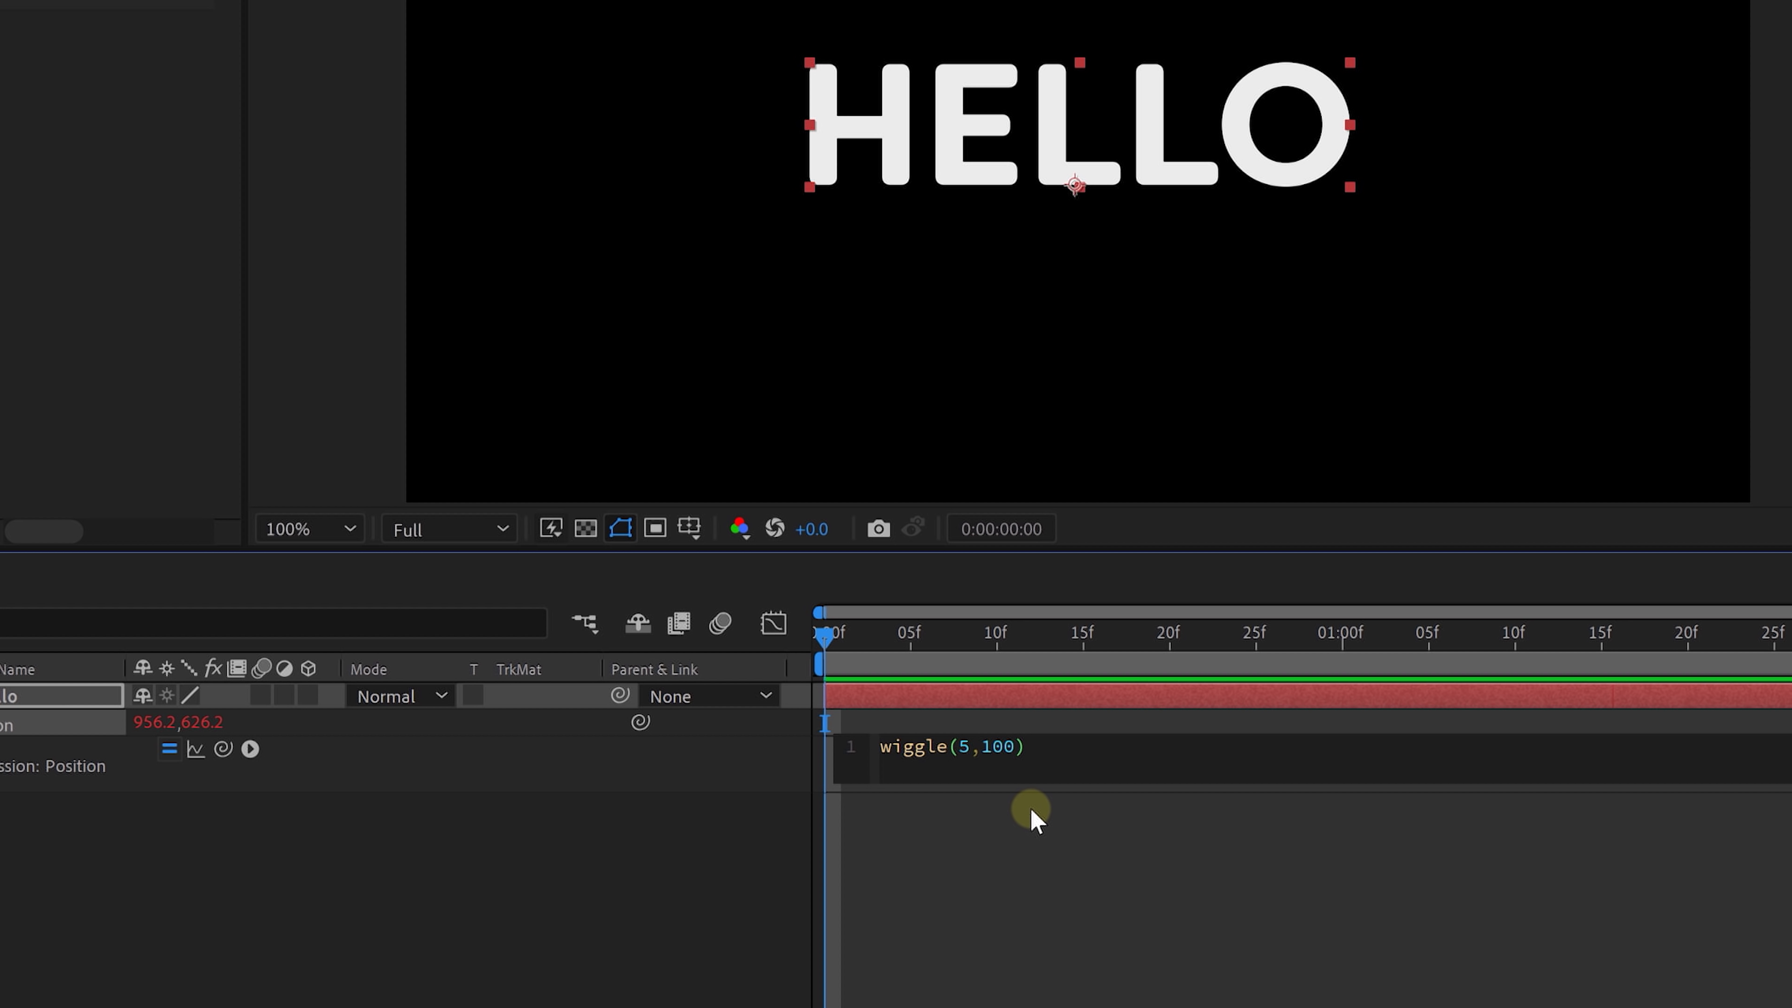
click(1032, 816)
key(space)
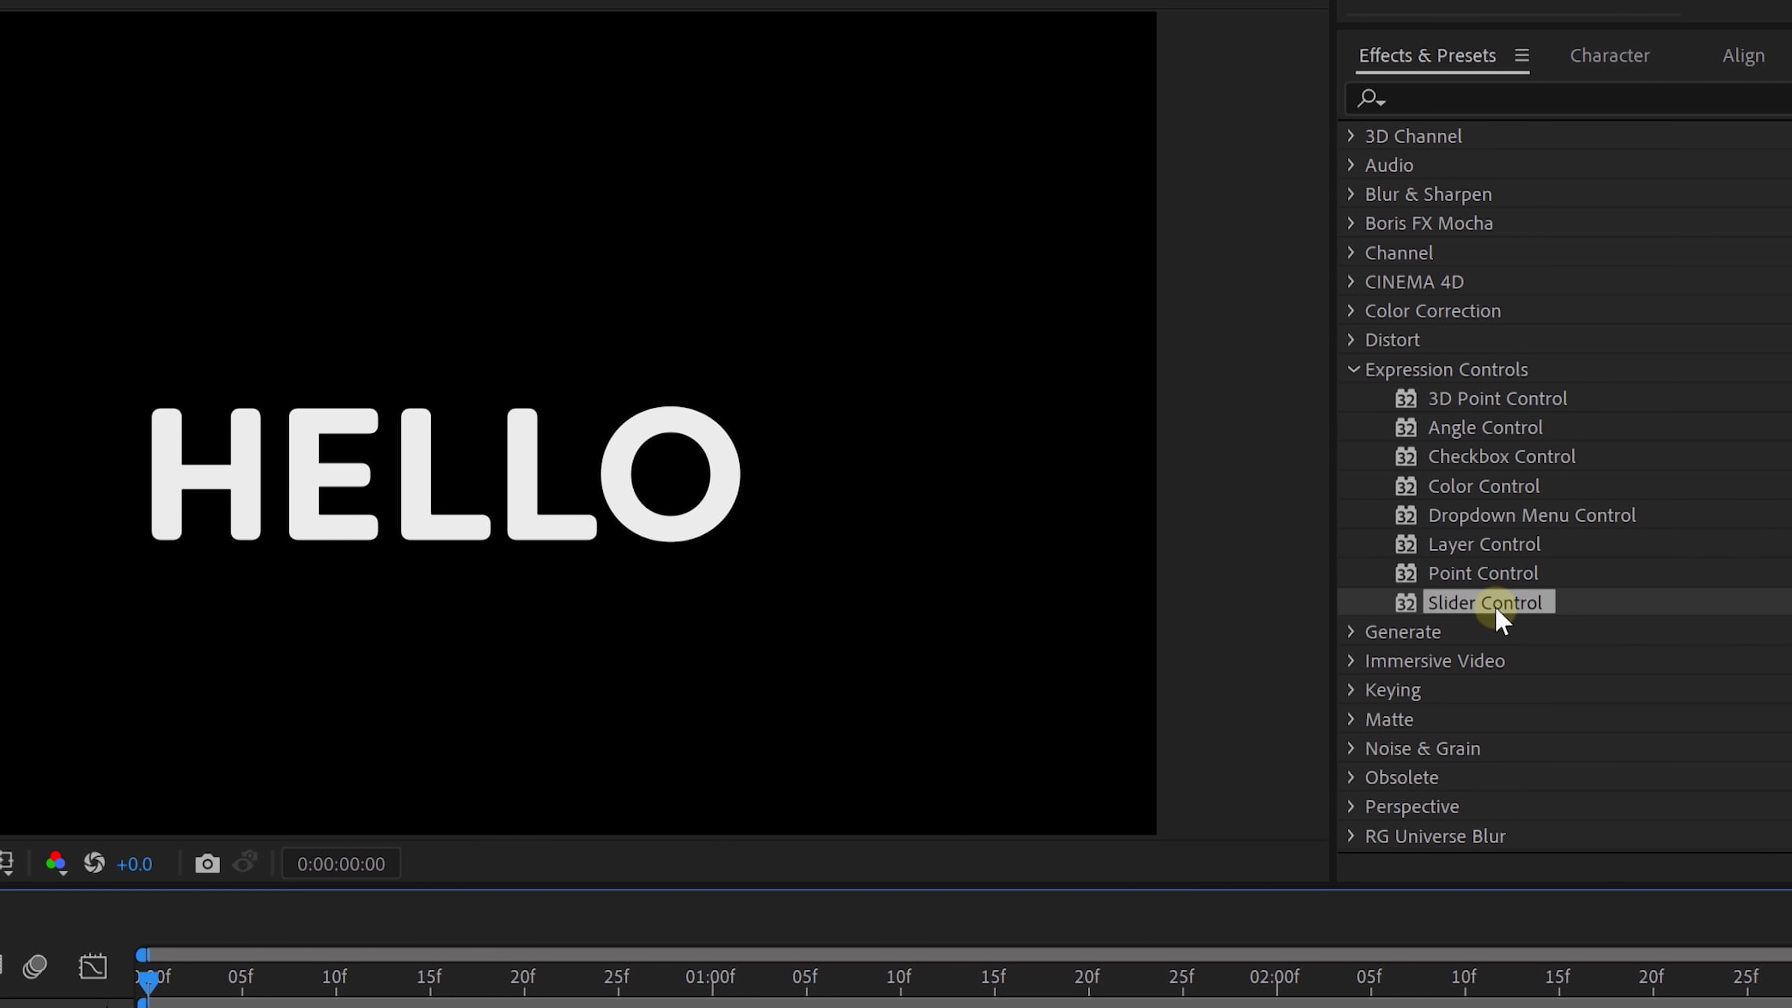
- Drop Slider Control from Expression Controls onto the HELLO text in the viewer
drag(583, 540, 583, 539)
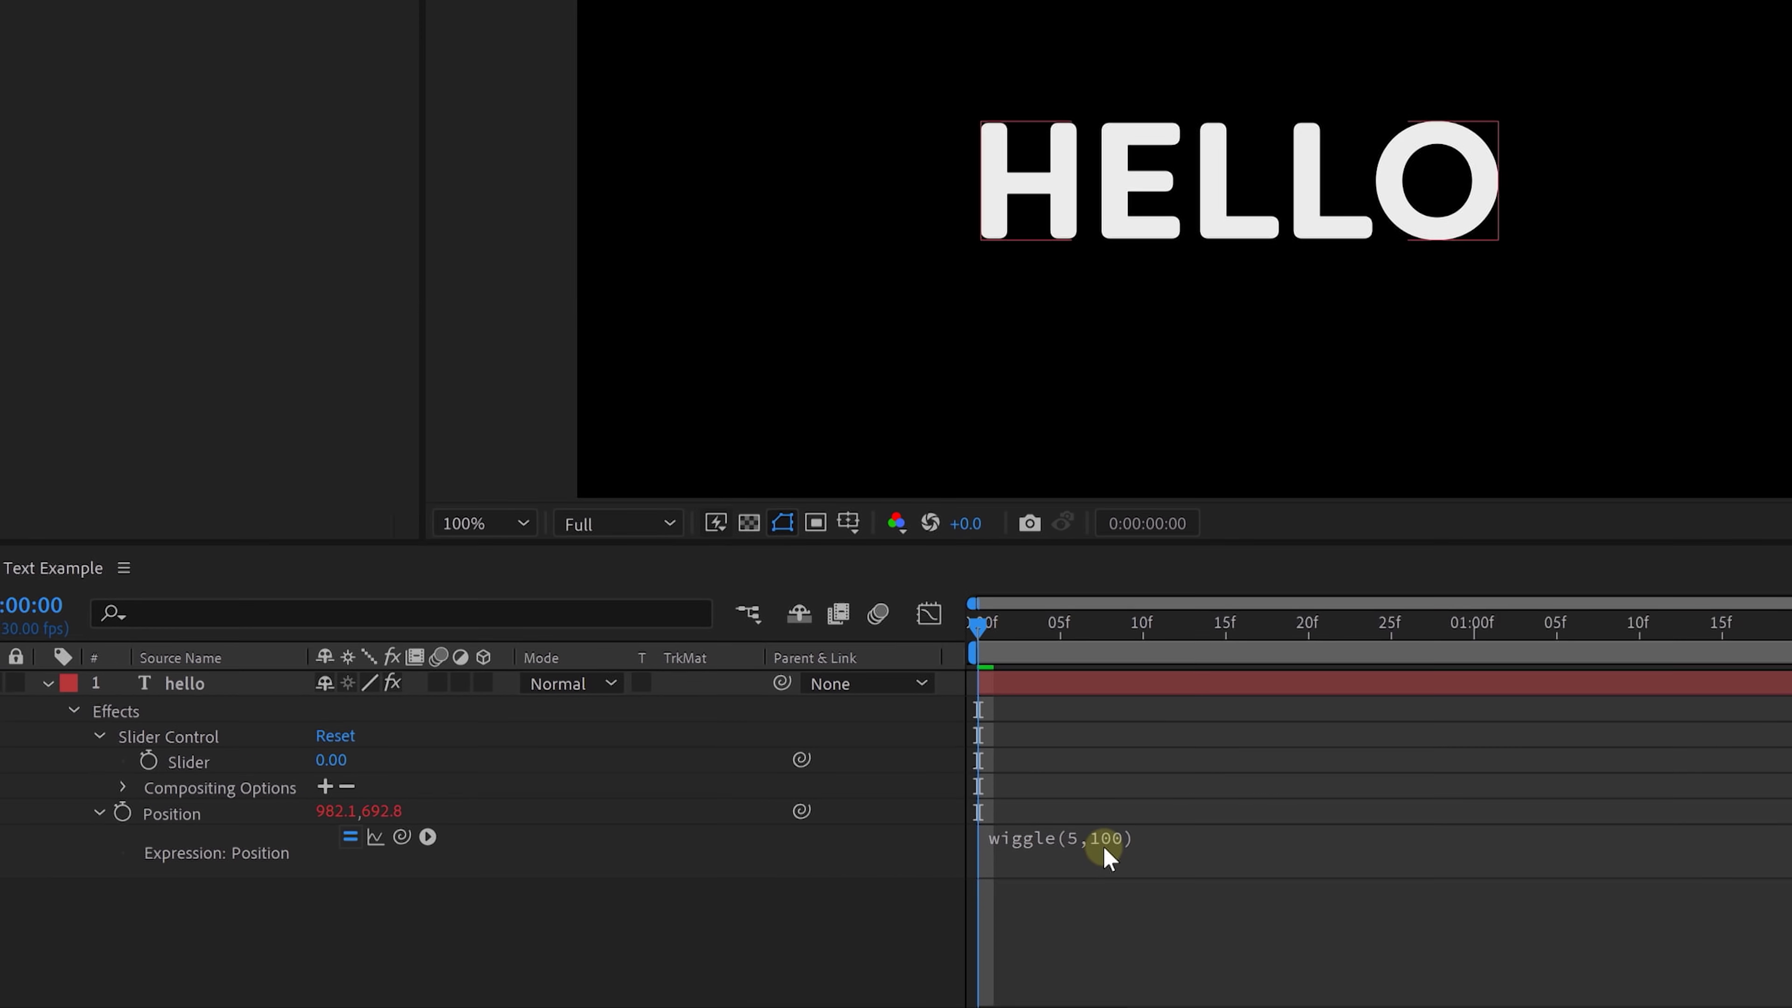
- Link the wiggle amount to the Slider Control and keyframe the Slider at 100
click(818, 874)
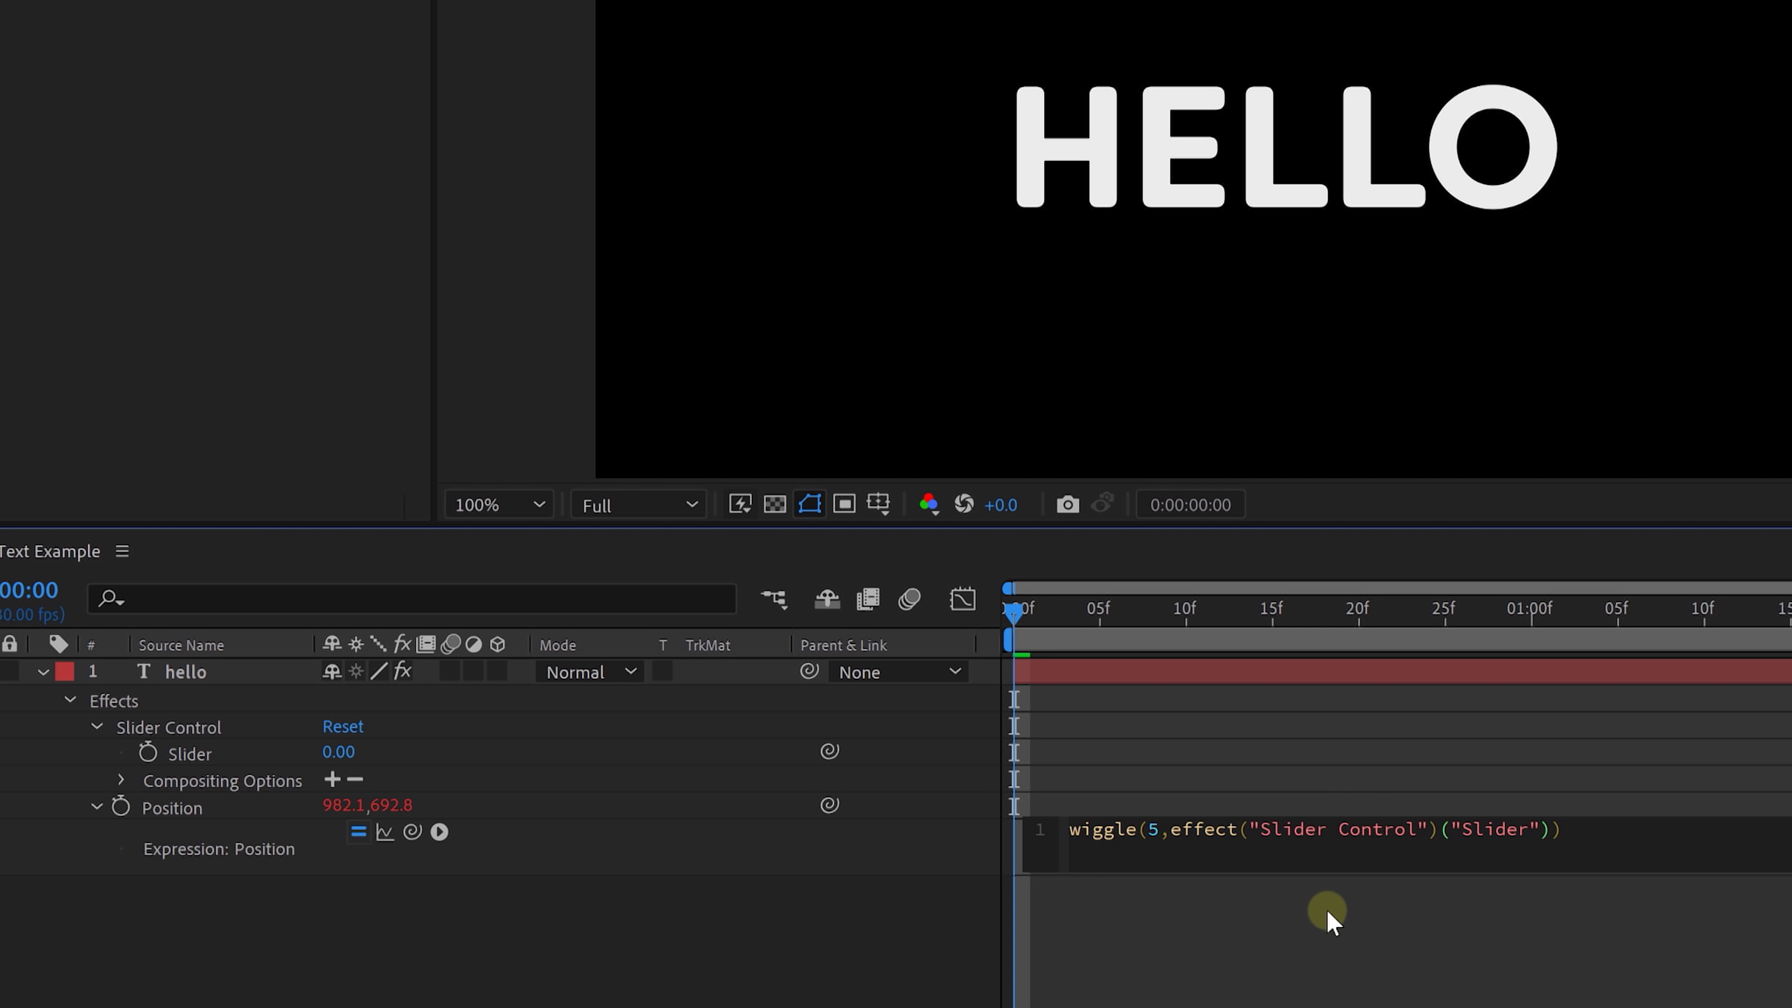
click(1381, 920)
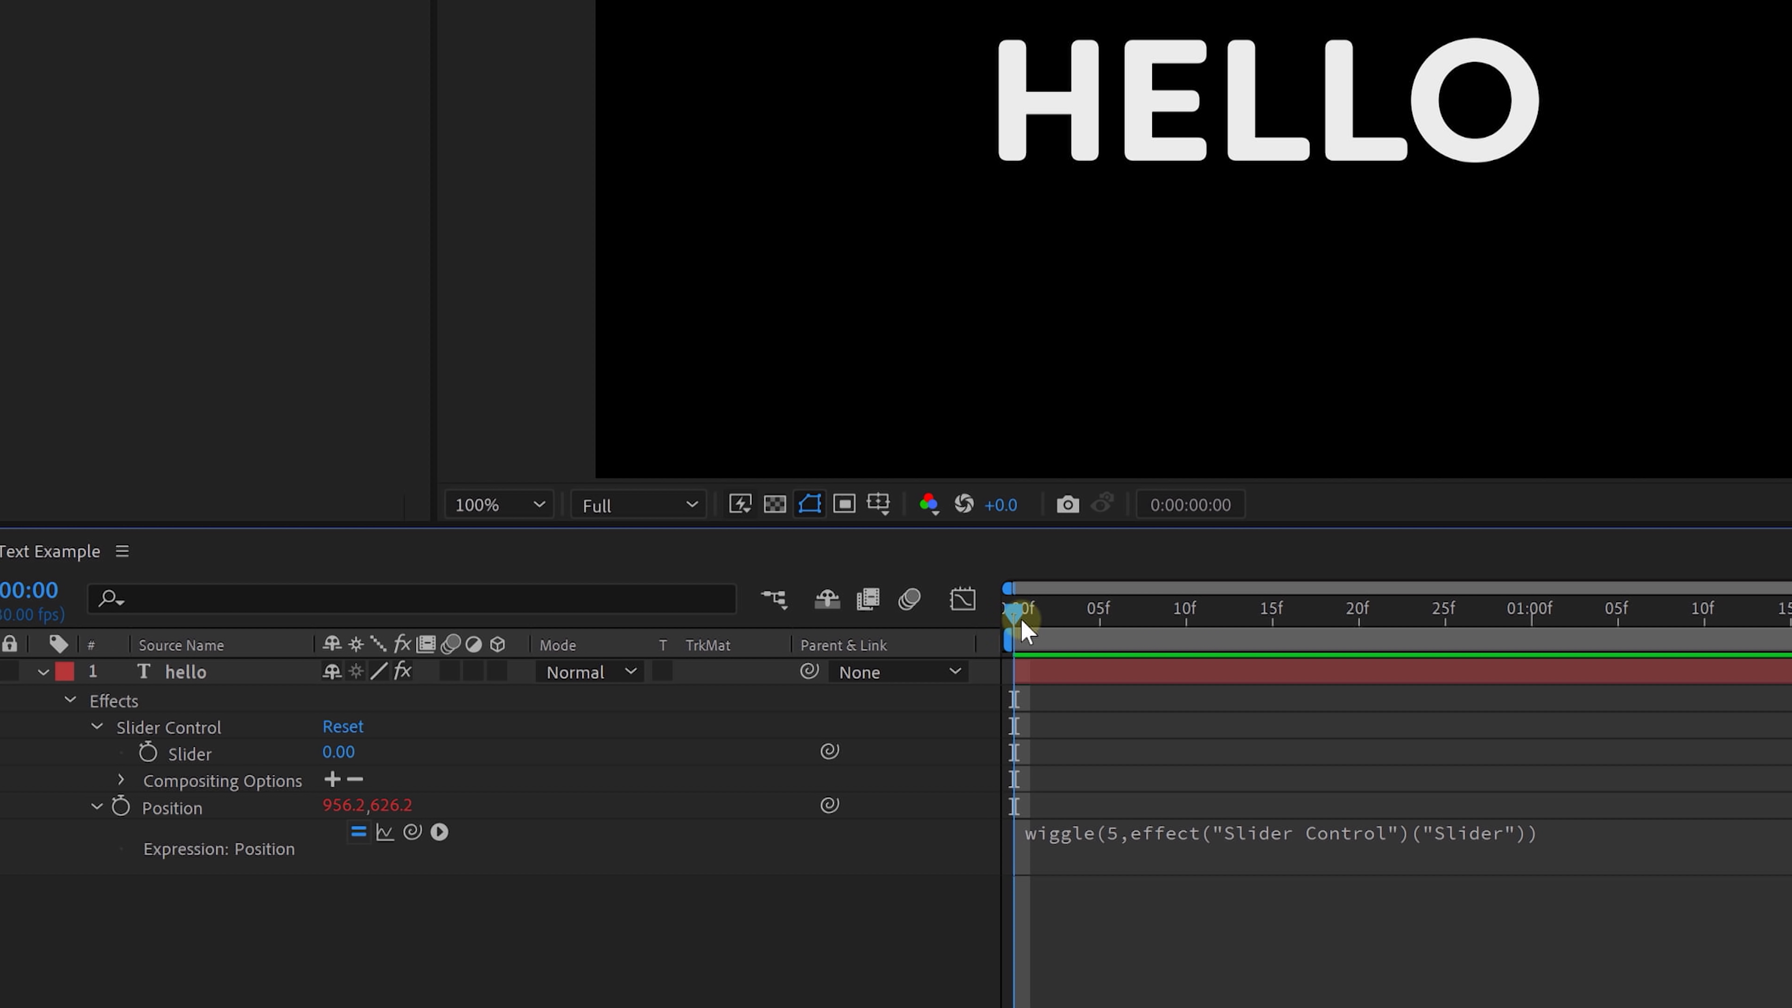
click(169, 752)
click(1097, 670)
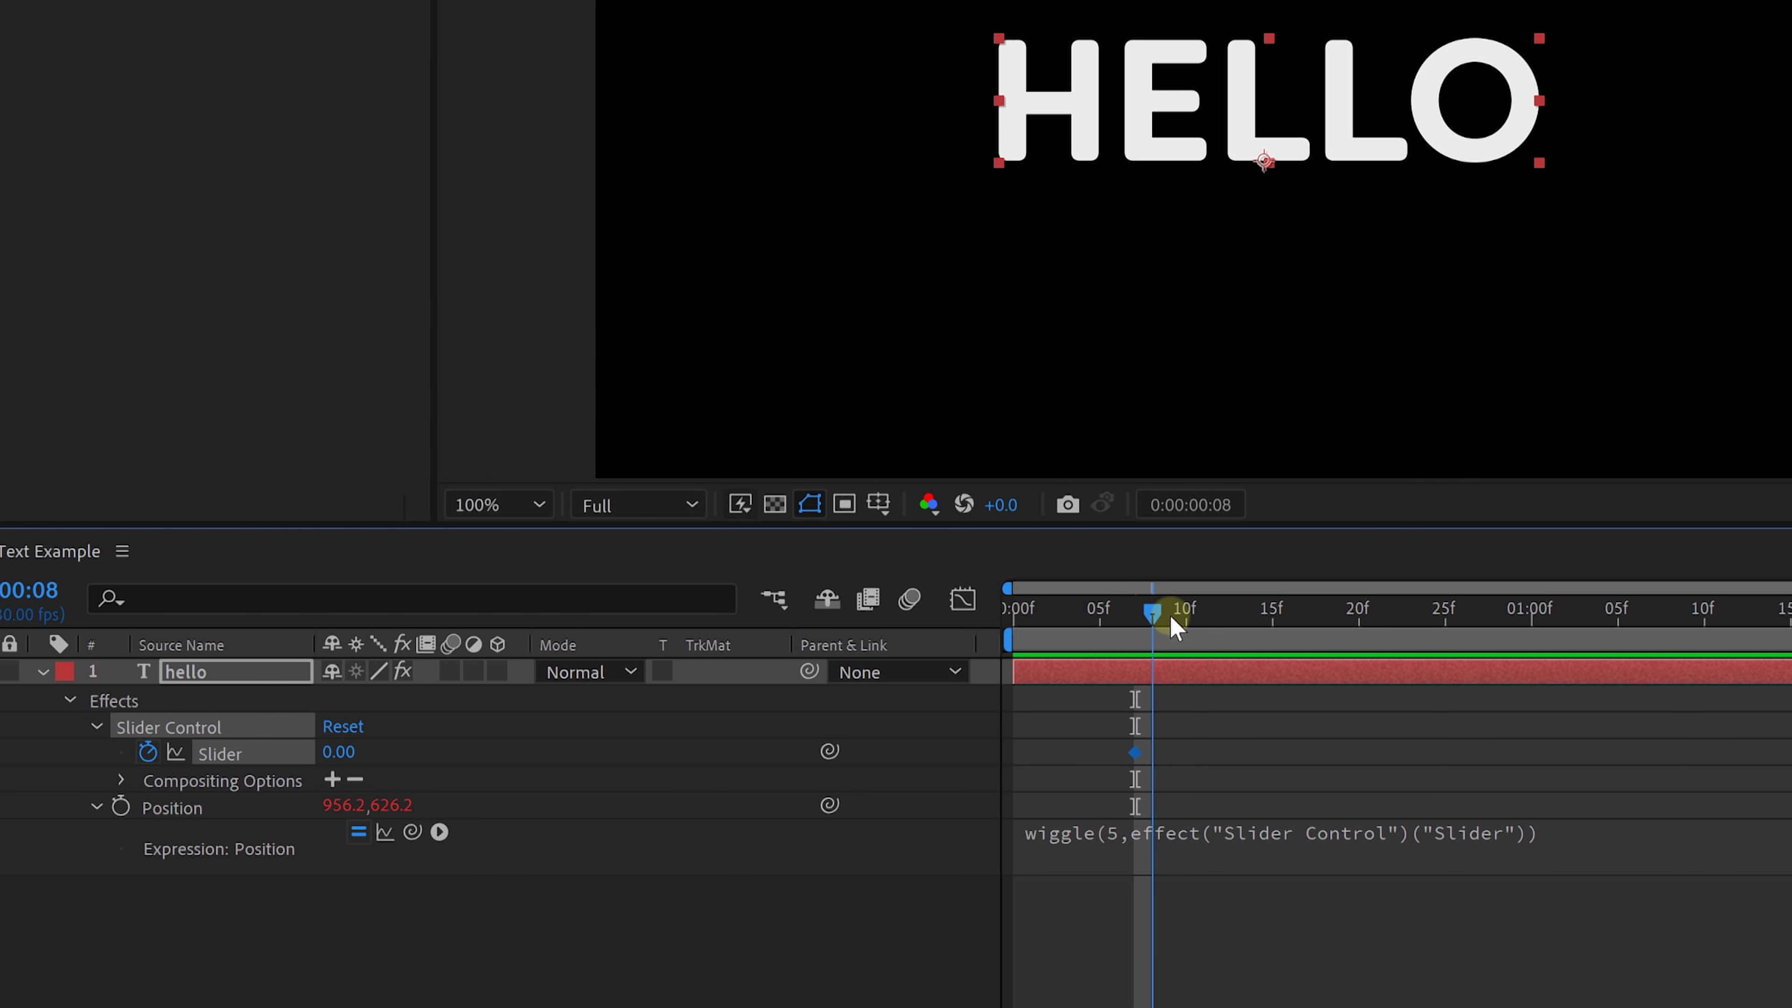
text(100)
- Keyframe the Slider at 0 on frame 16 and preview the wiggle animation
drag(1204, 612, 1289, 612)
click(347, 753)
text(0)
key(Return)
key(space)
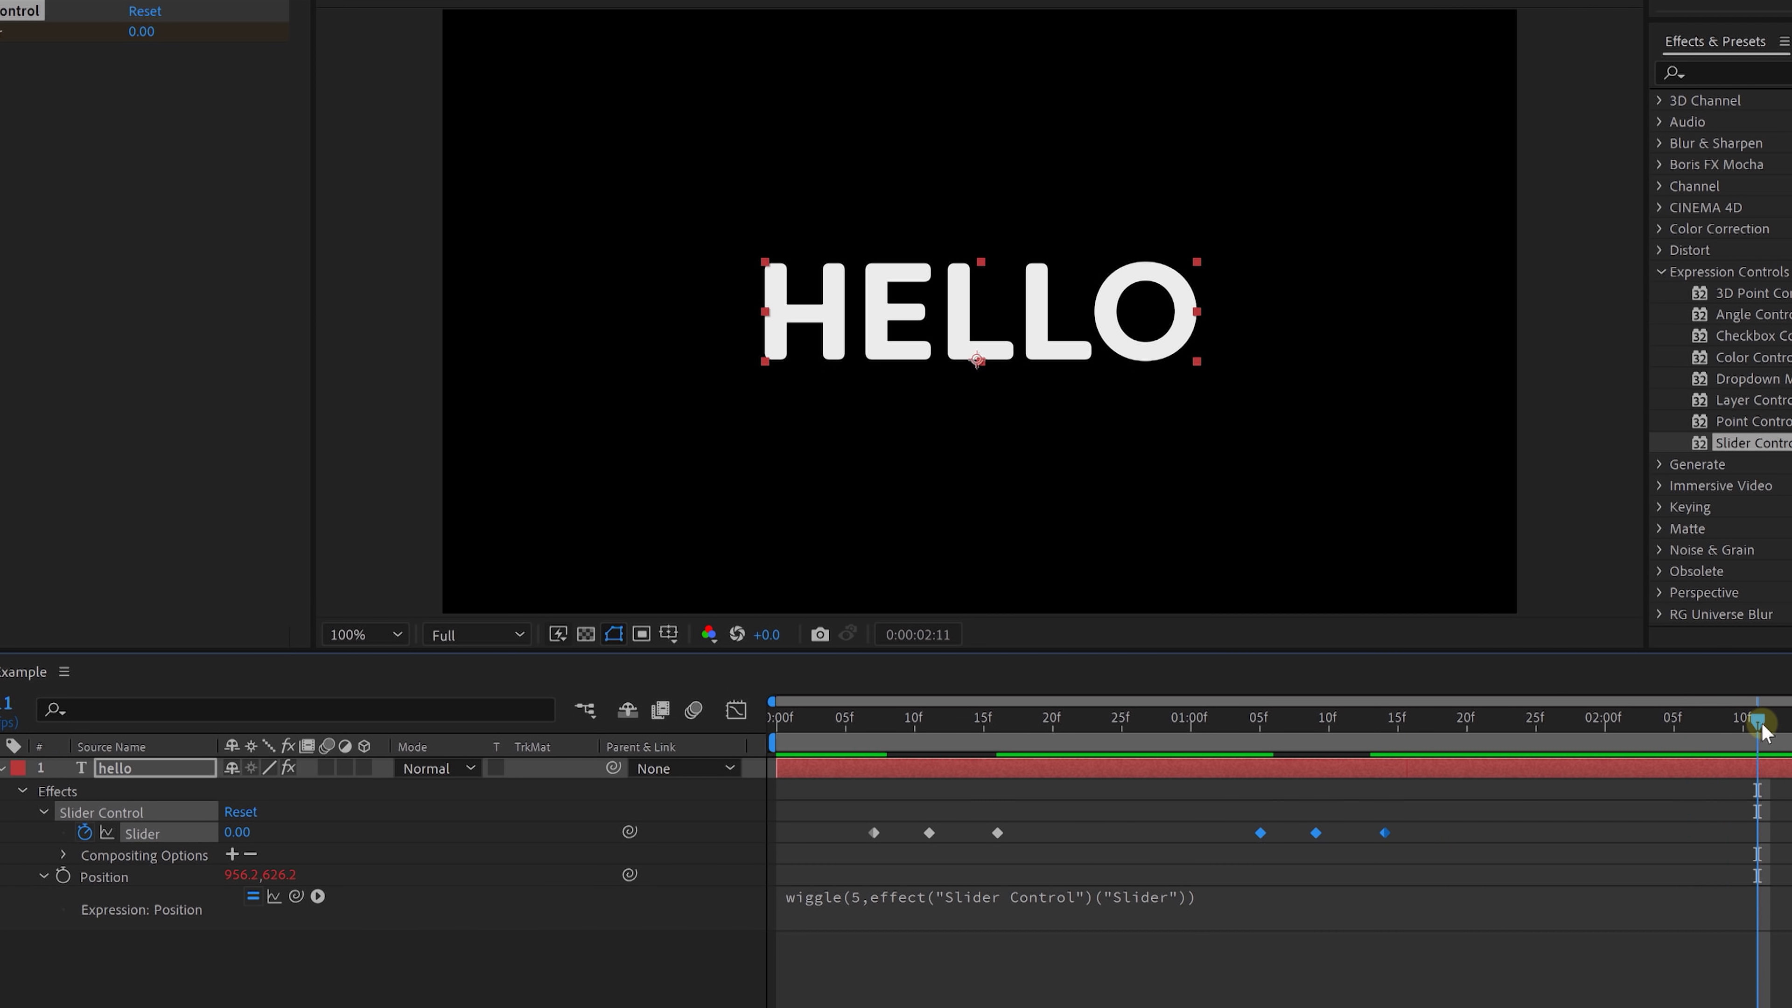
click(1757, 963)
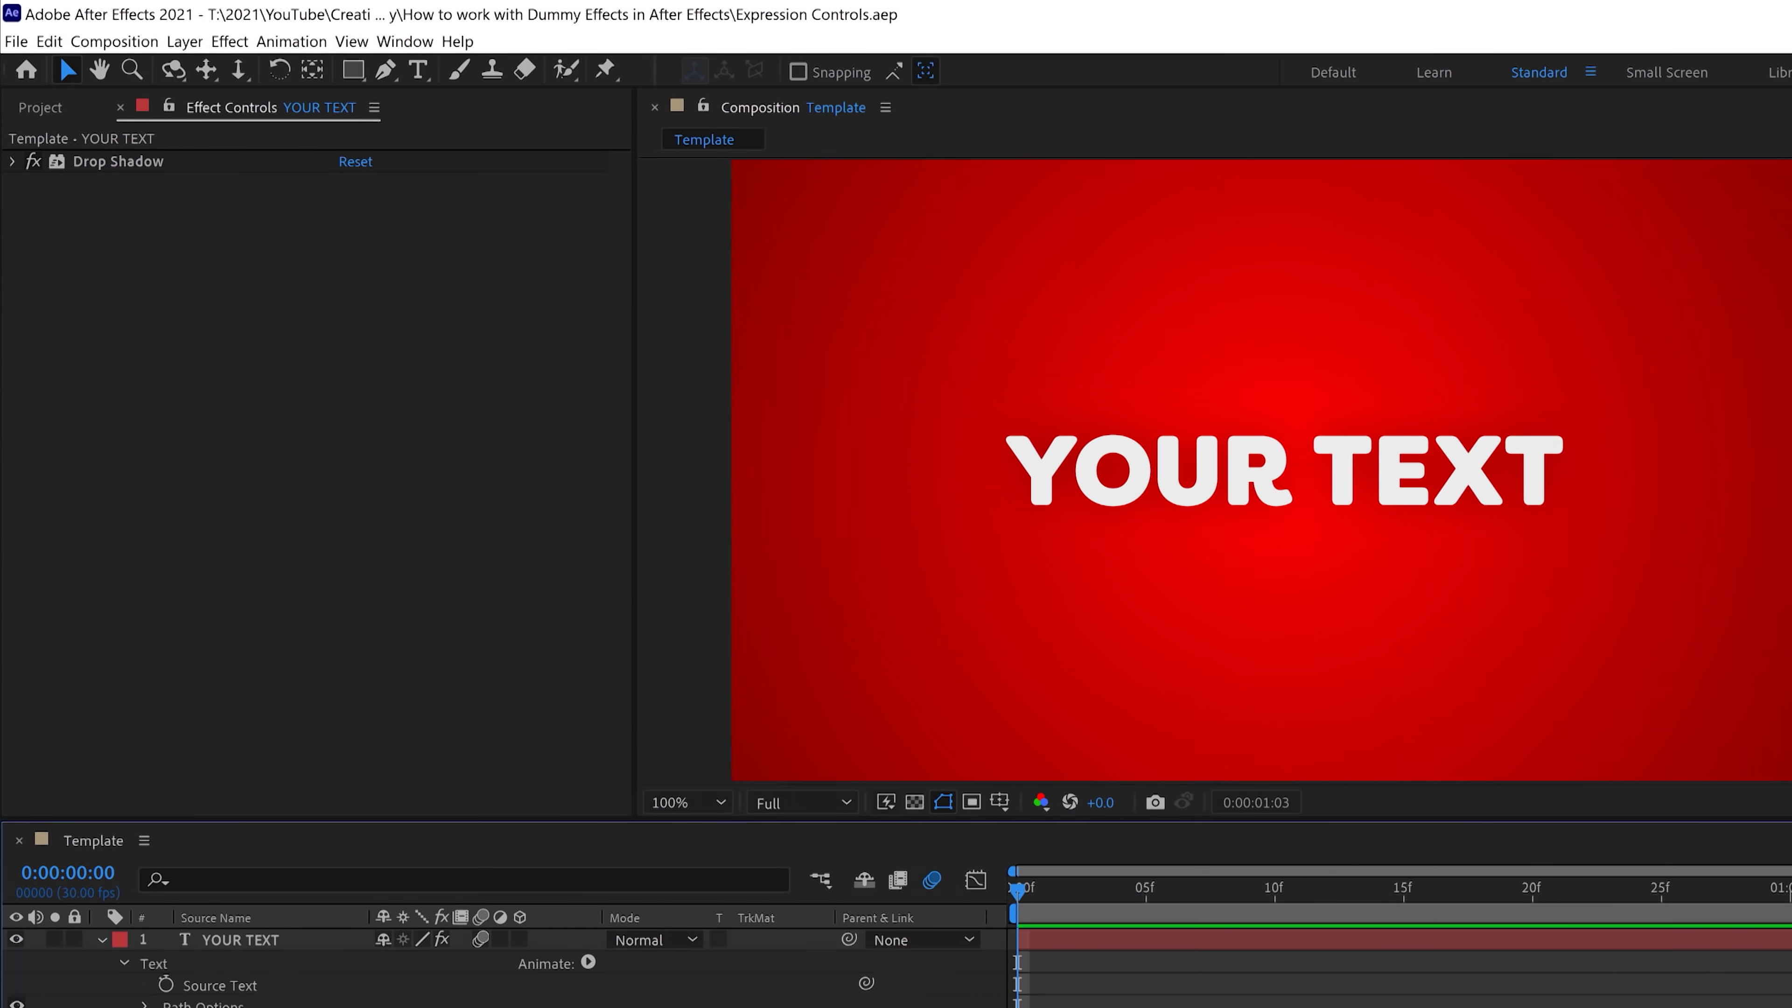
- Open the Essential Graphics panel with Template set as the primary composition
click(469, 51)
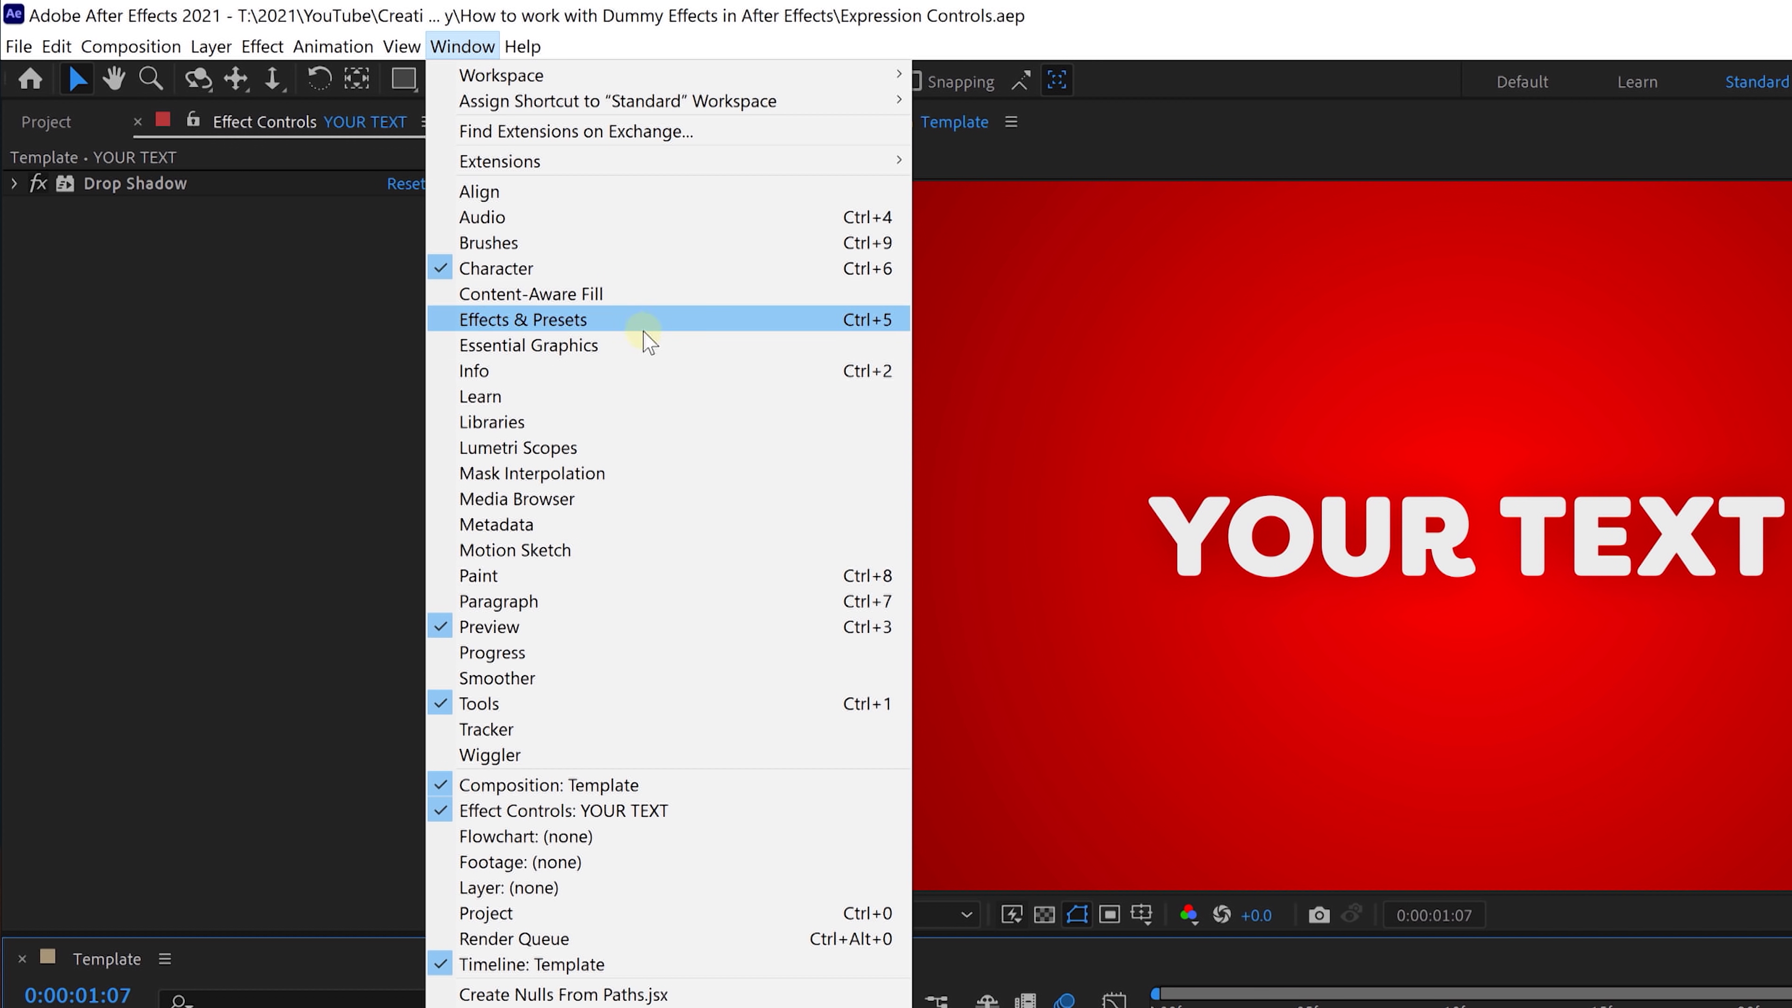
click(644, 345)
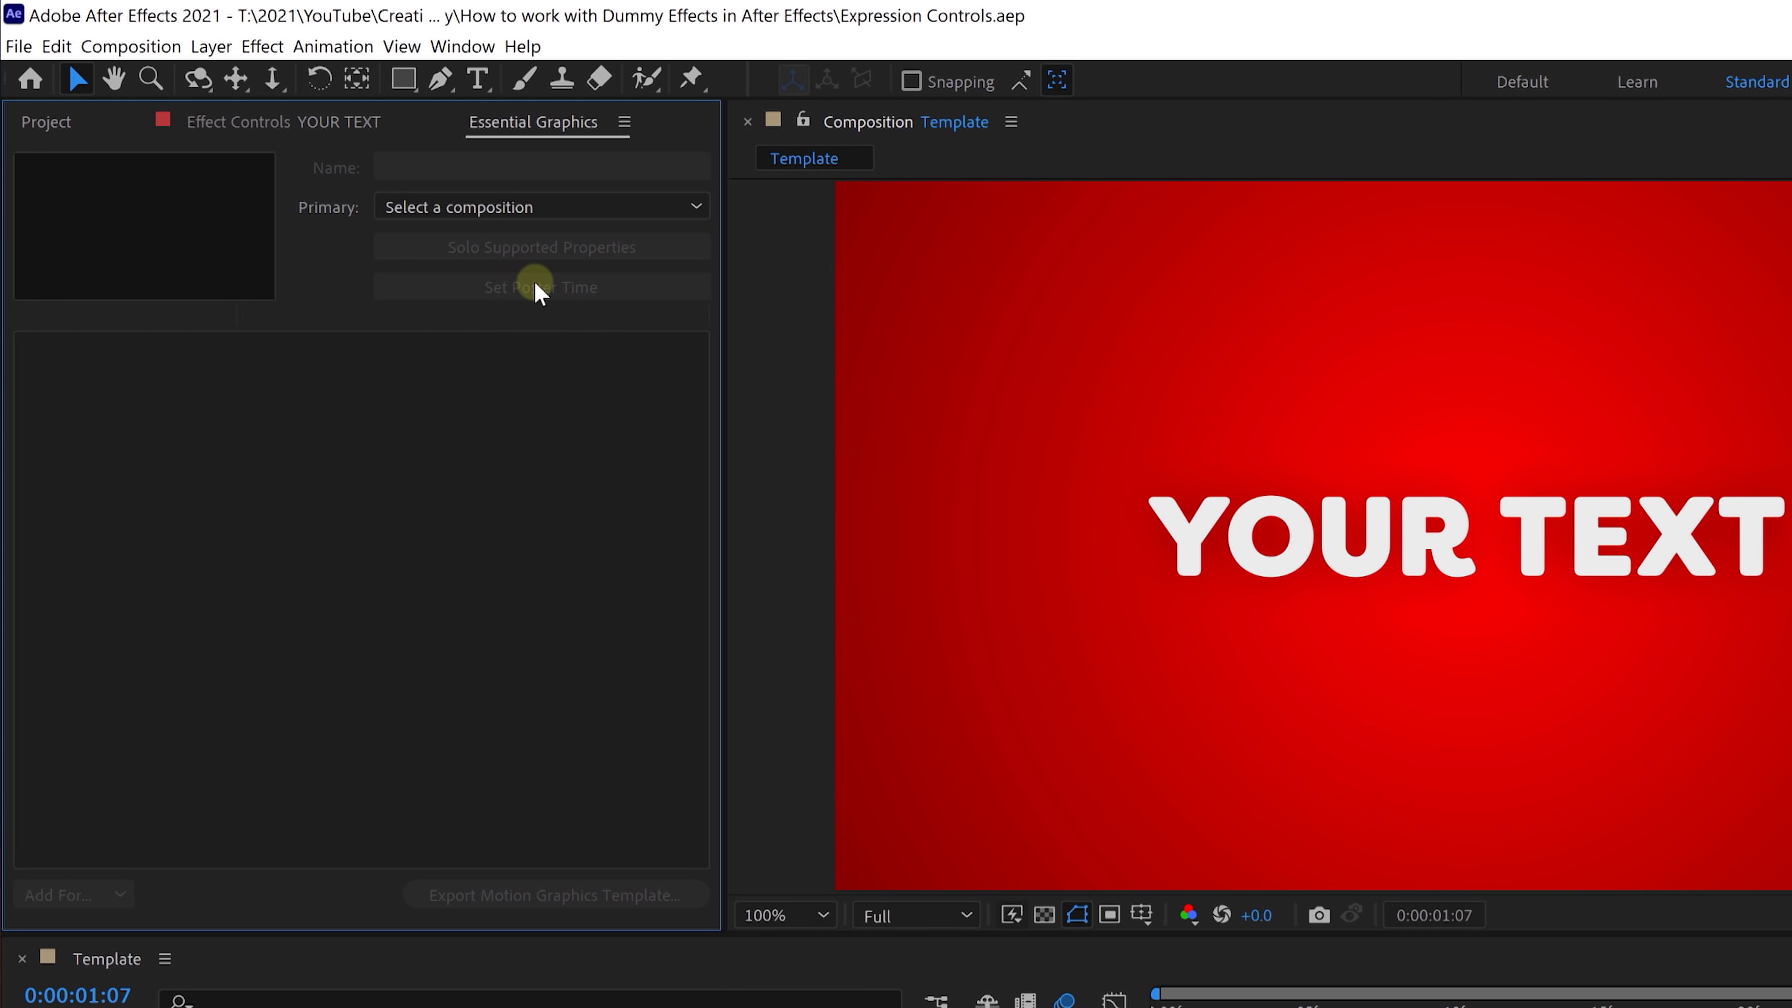
click(465, 212)
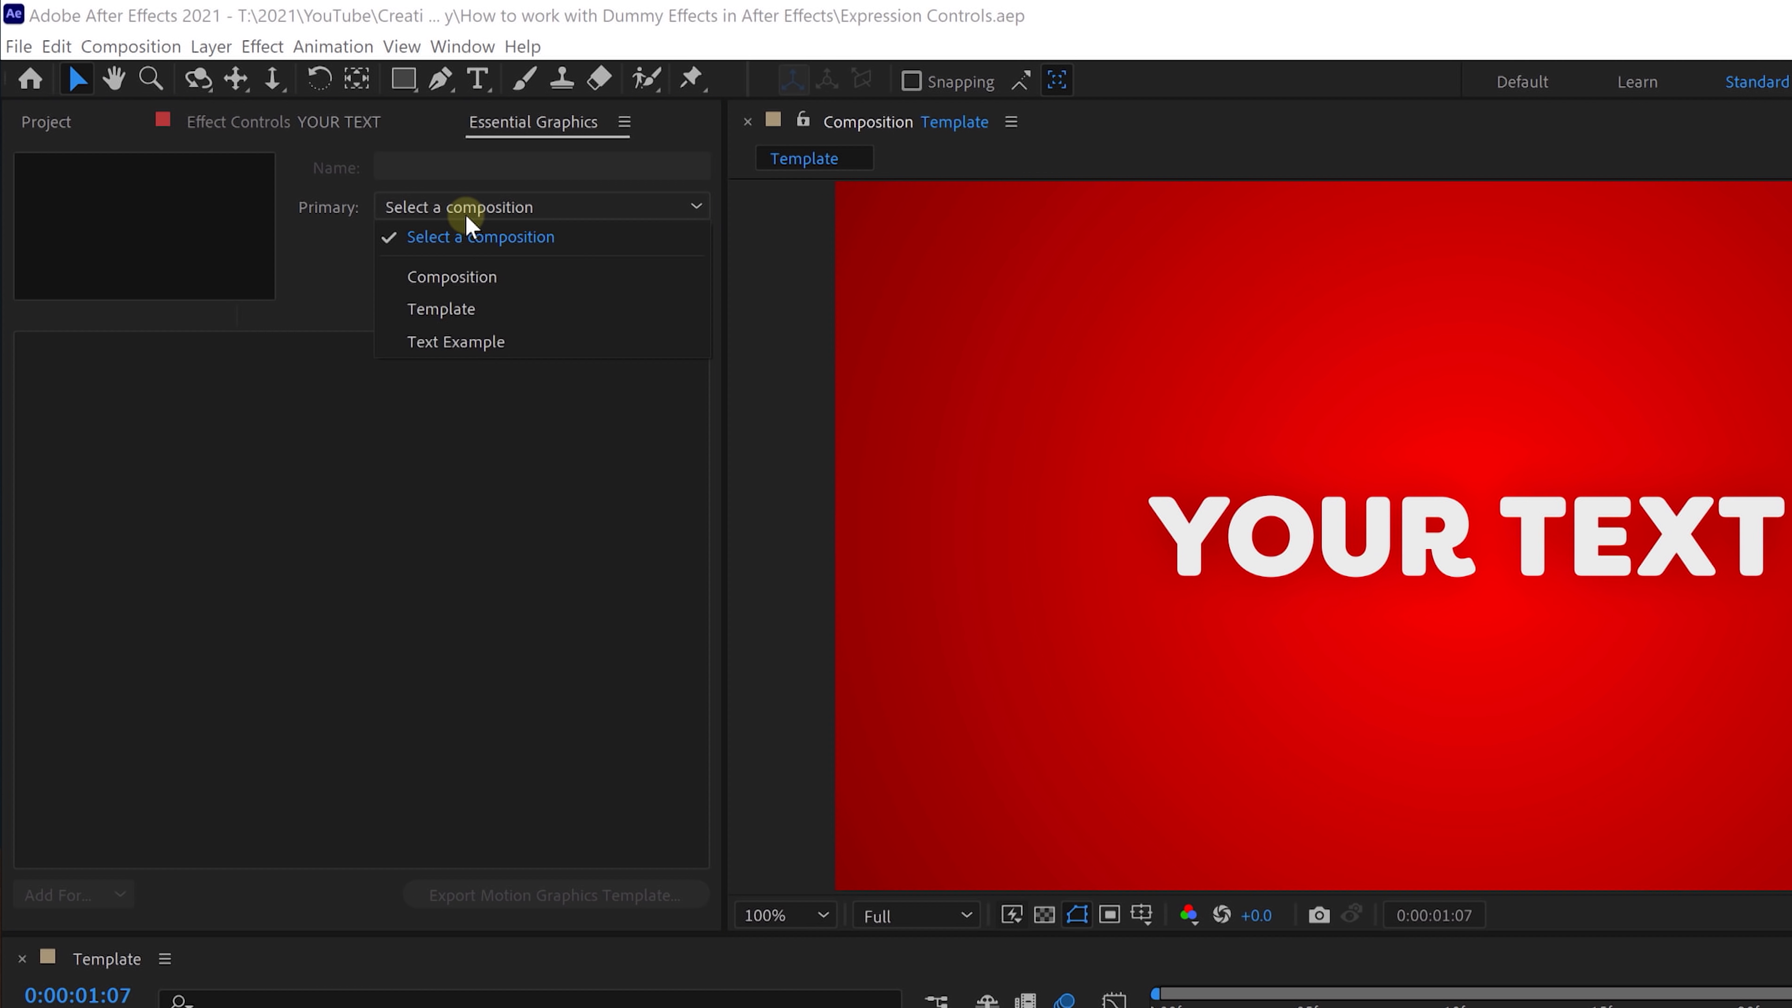
click(534, 307)
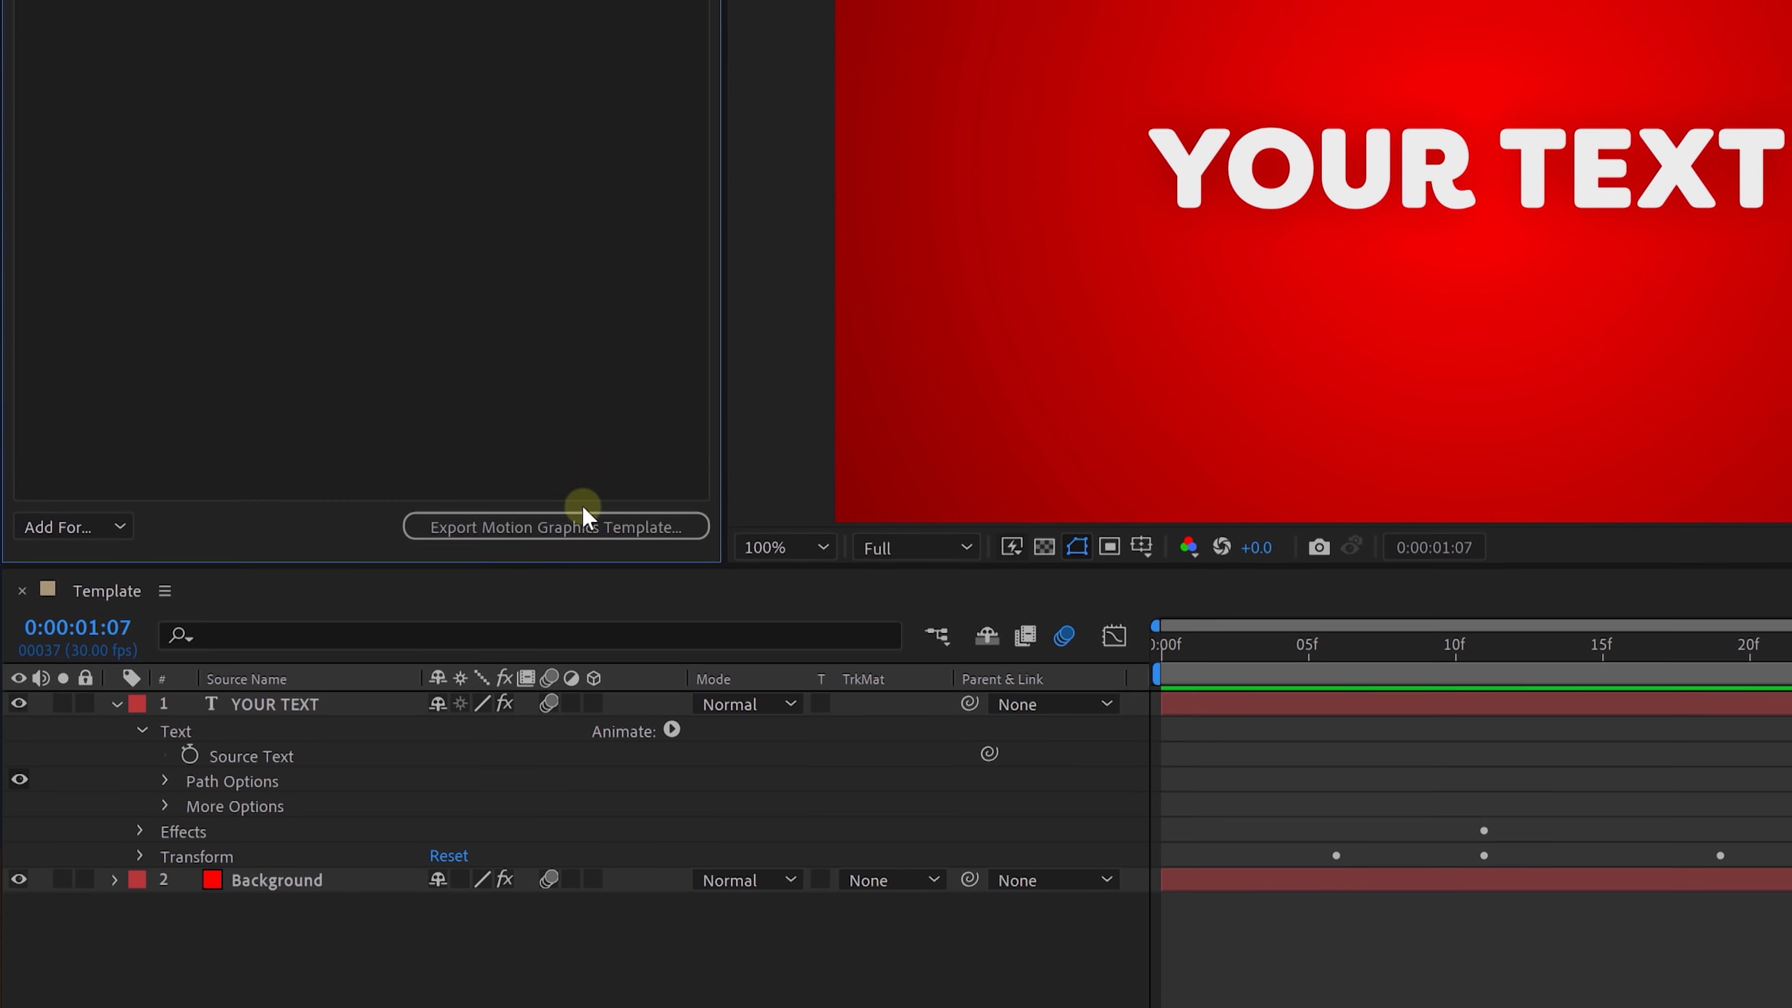
- Add the text layer's Source Text as a template property and change it to HELLO
click(259, 717)
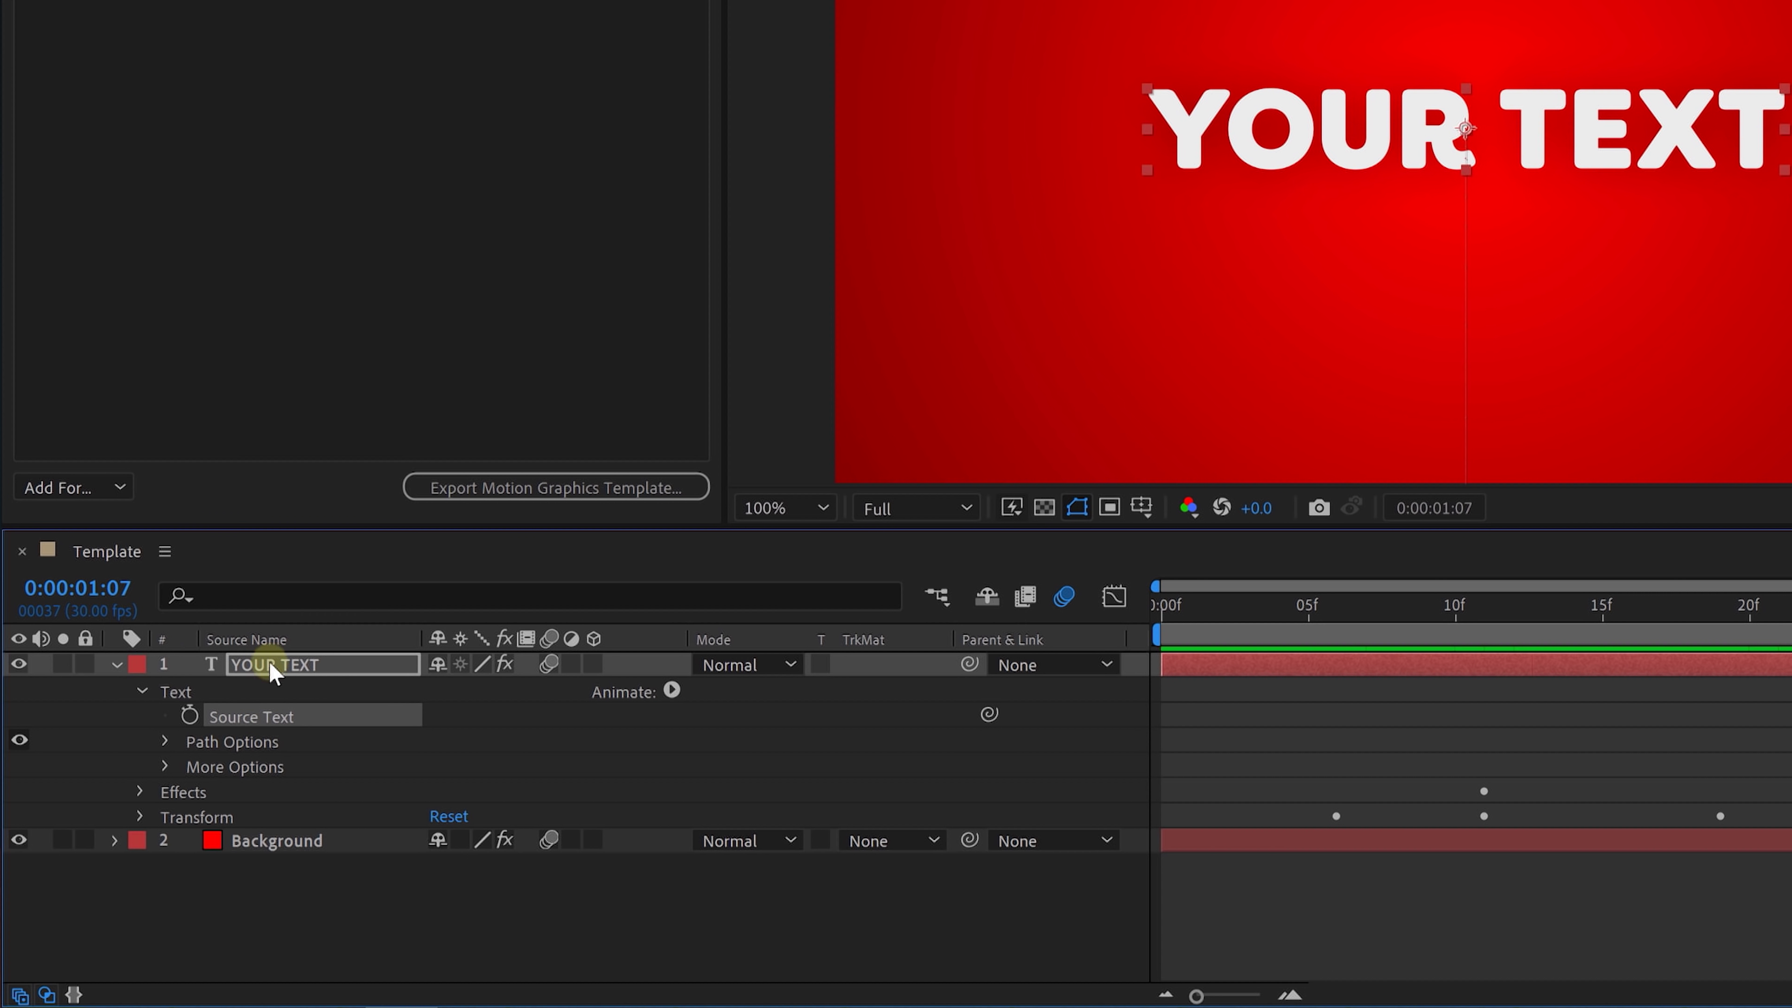
drag(280, 723, 232, 325)
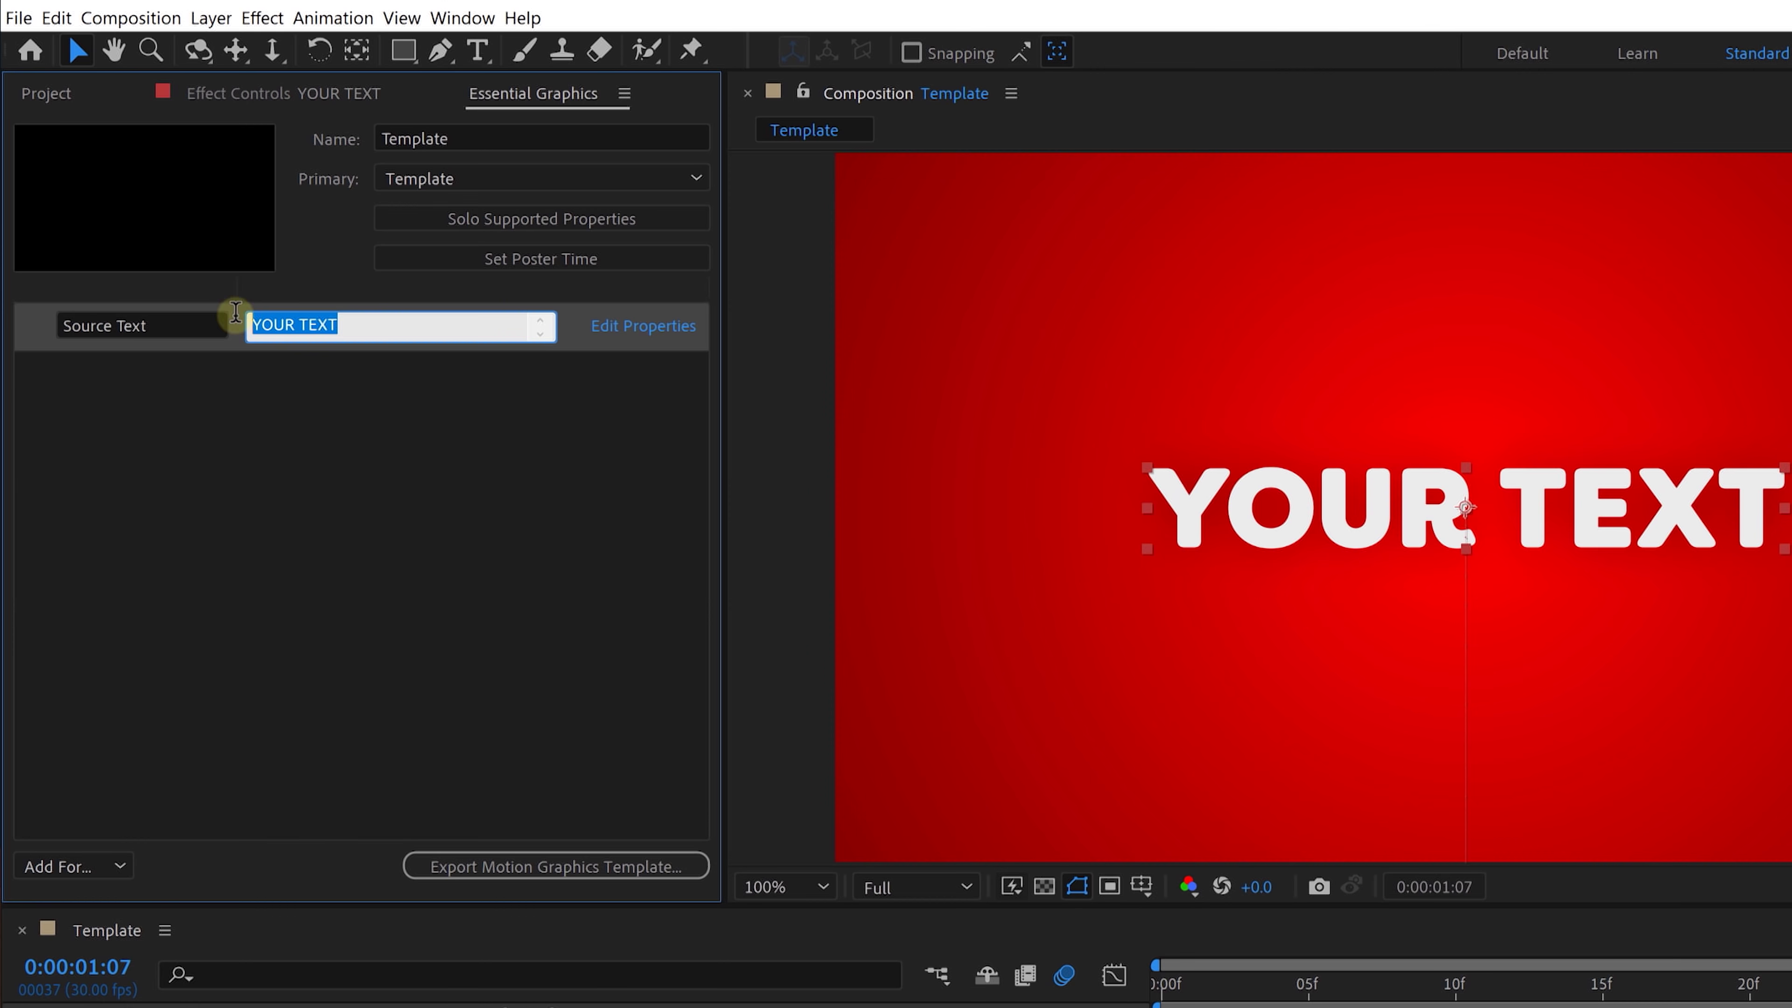
text(HELLO)
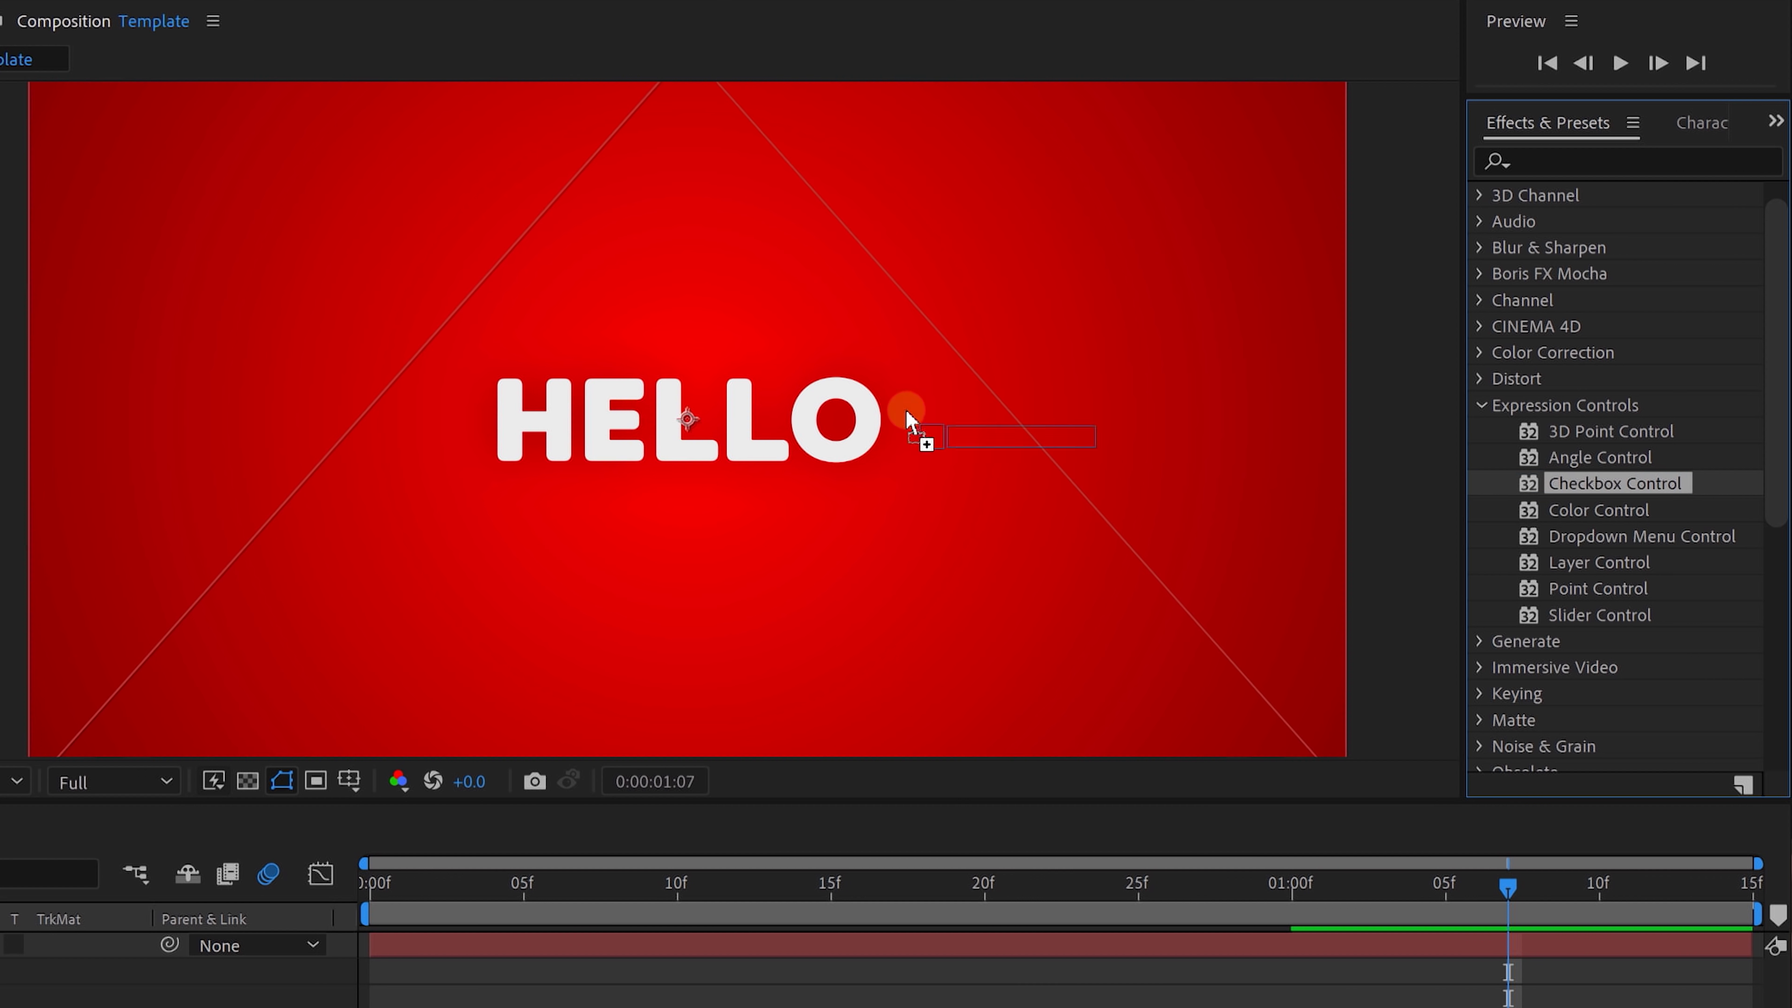
- Apply Checkbox Control to HELLO, add its Checkbox to Essential Graphics, and rename it Background
drag(910, 420, 694, 419)
drag(693, 419, 694, 418)
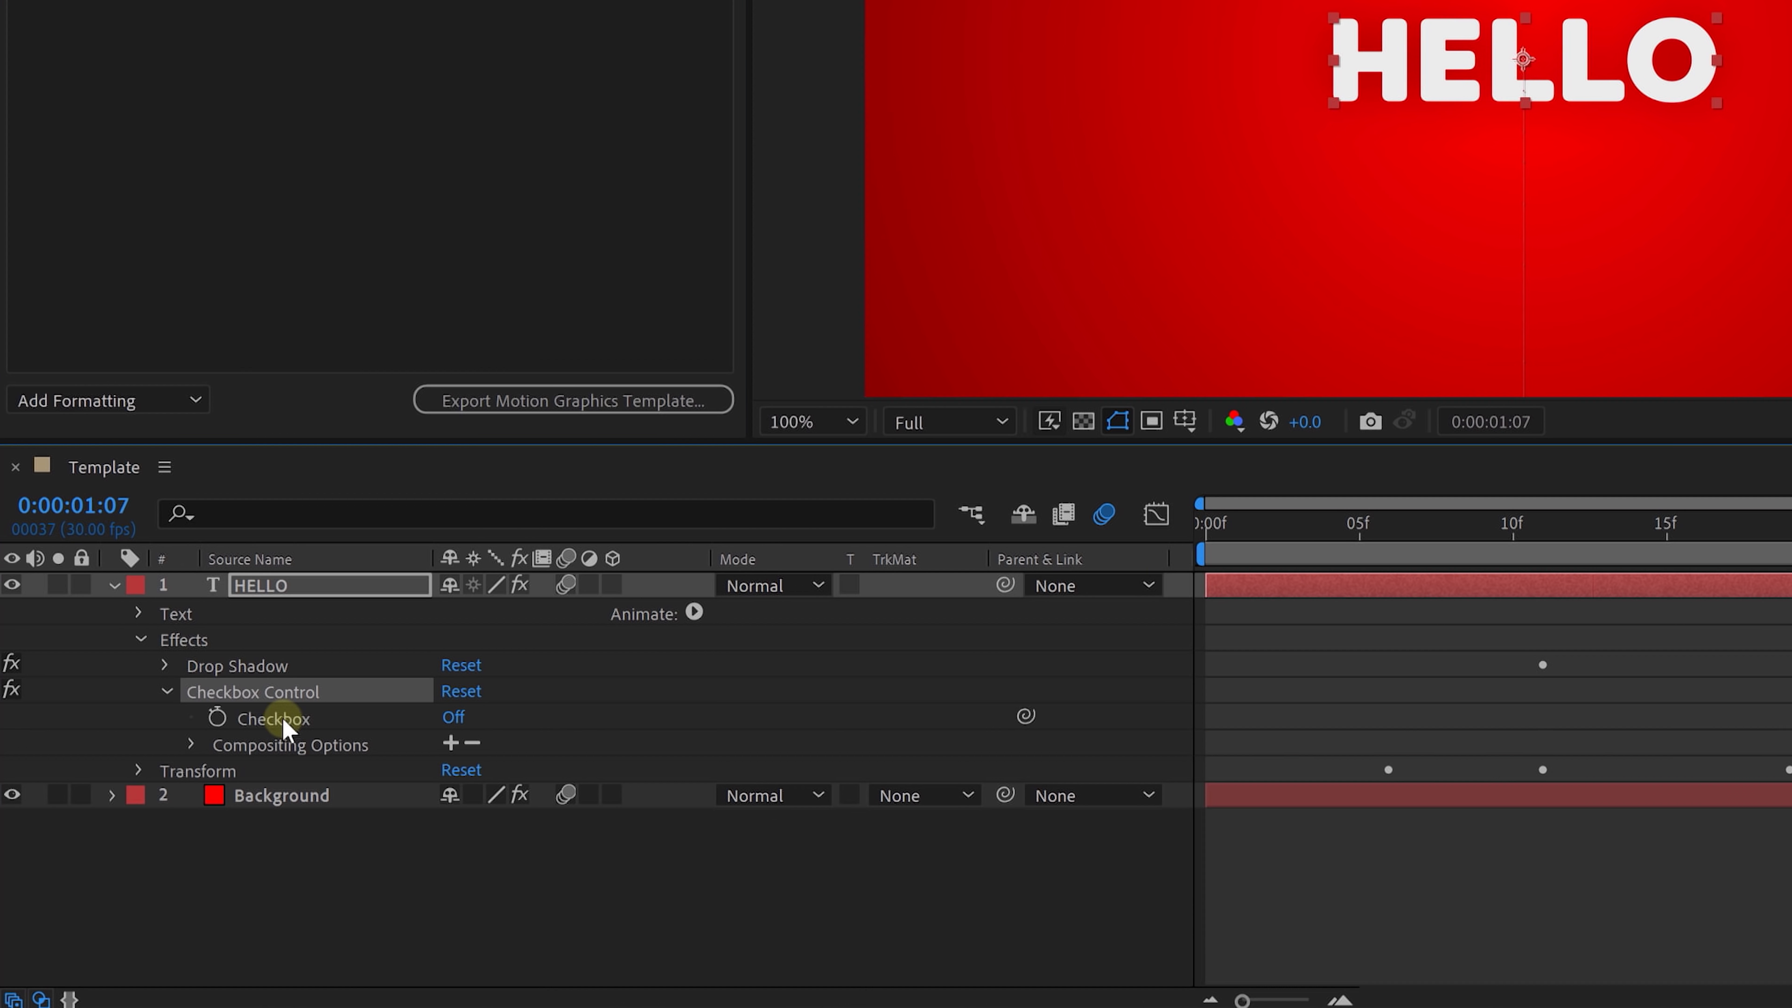
drag(285, 727, 132, 417)
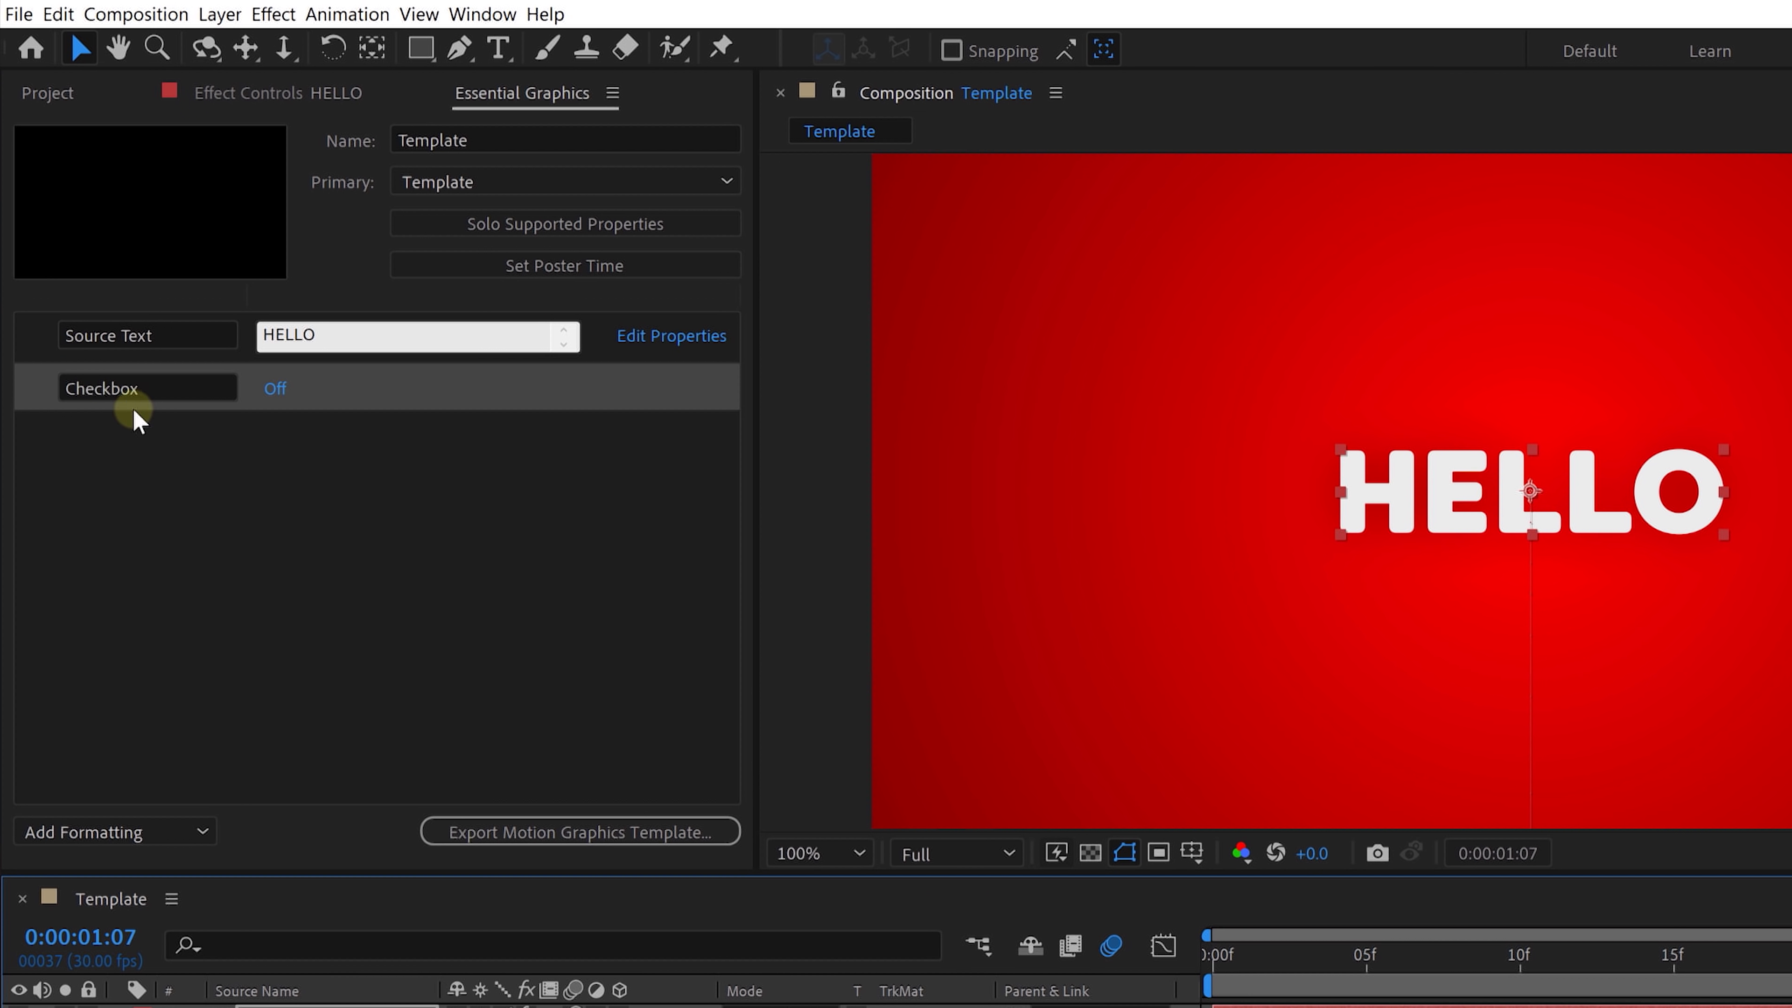
click(105, 384)
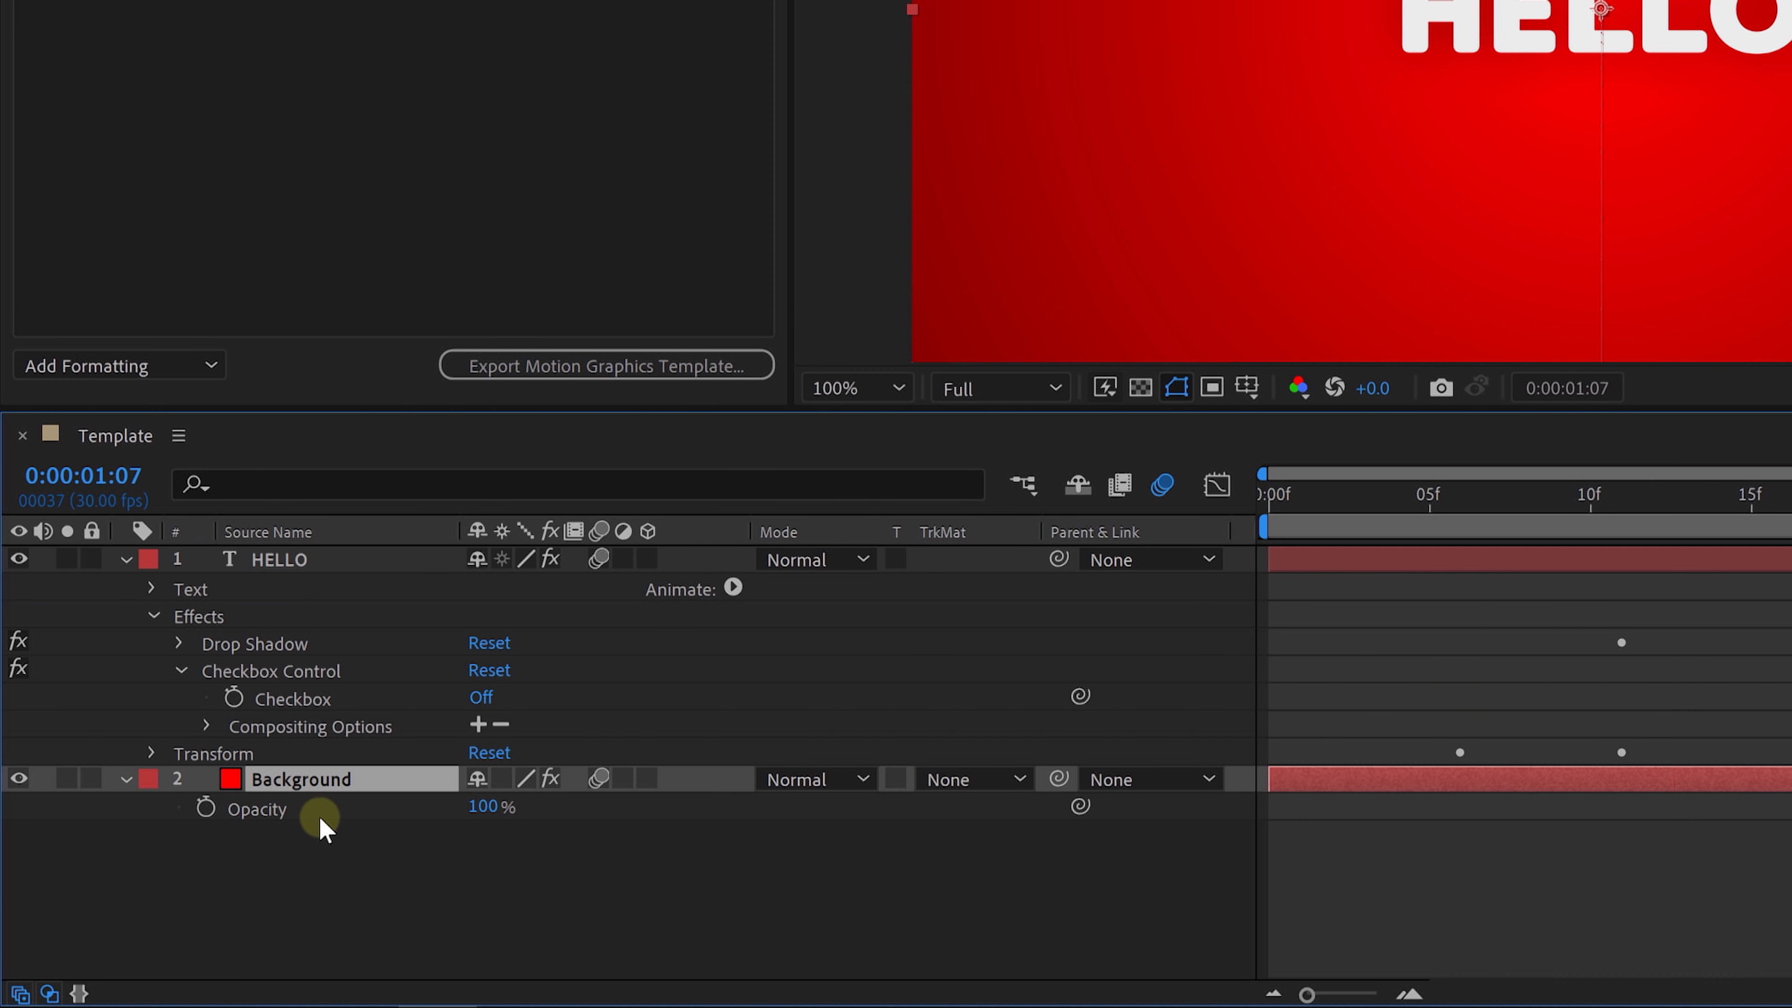
- Give Background's Opacity an if/else expression on HELLO's Checkbox == 1, returning 100 or 0
alt+click(206, 808)
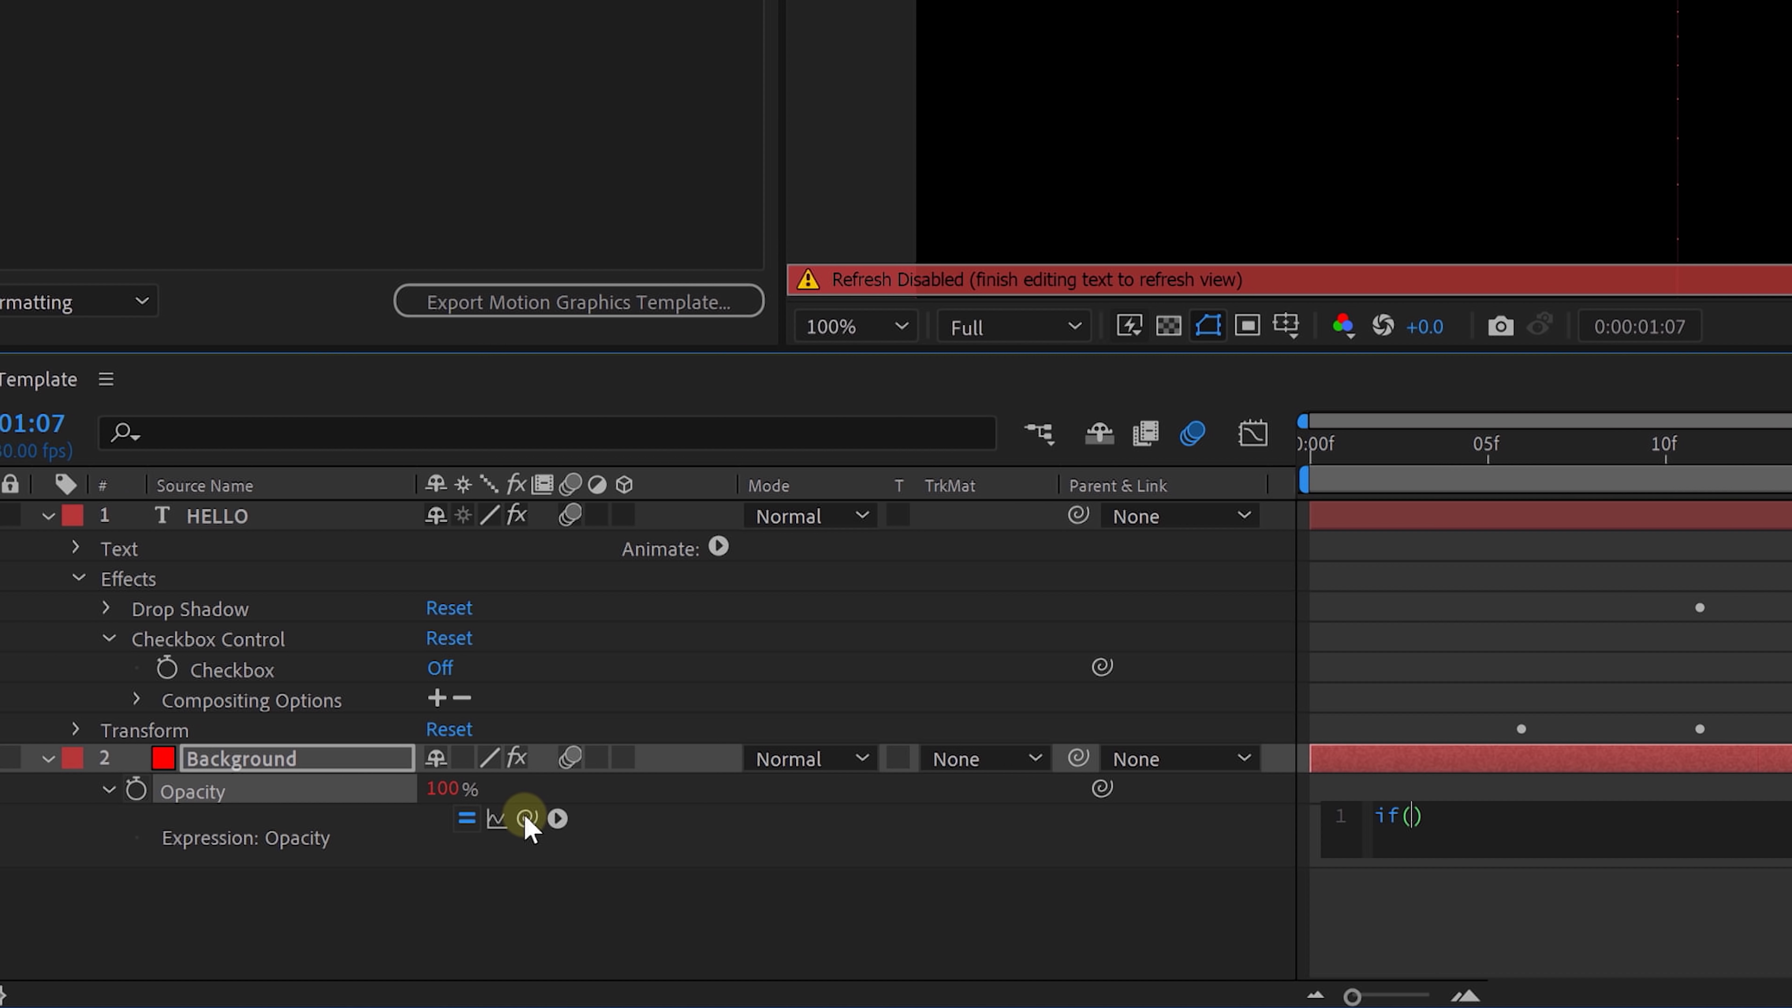
drag(527, 818, 319, 690)
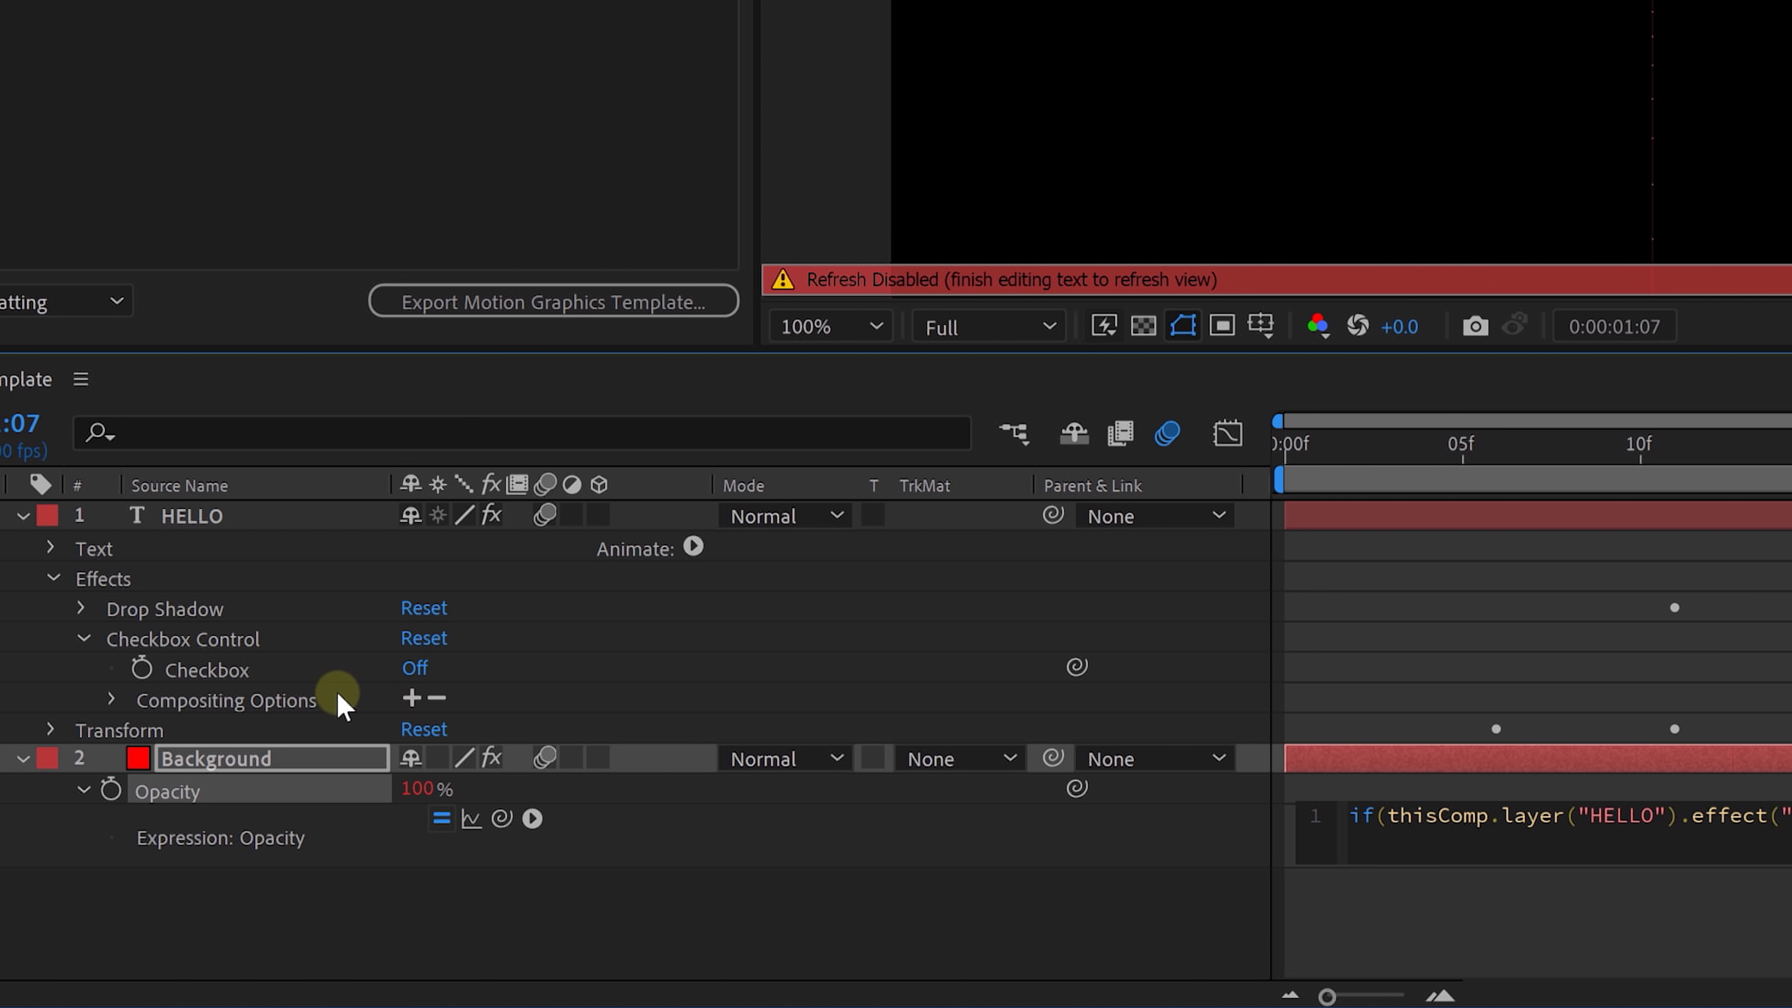
text(== )
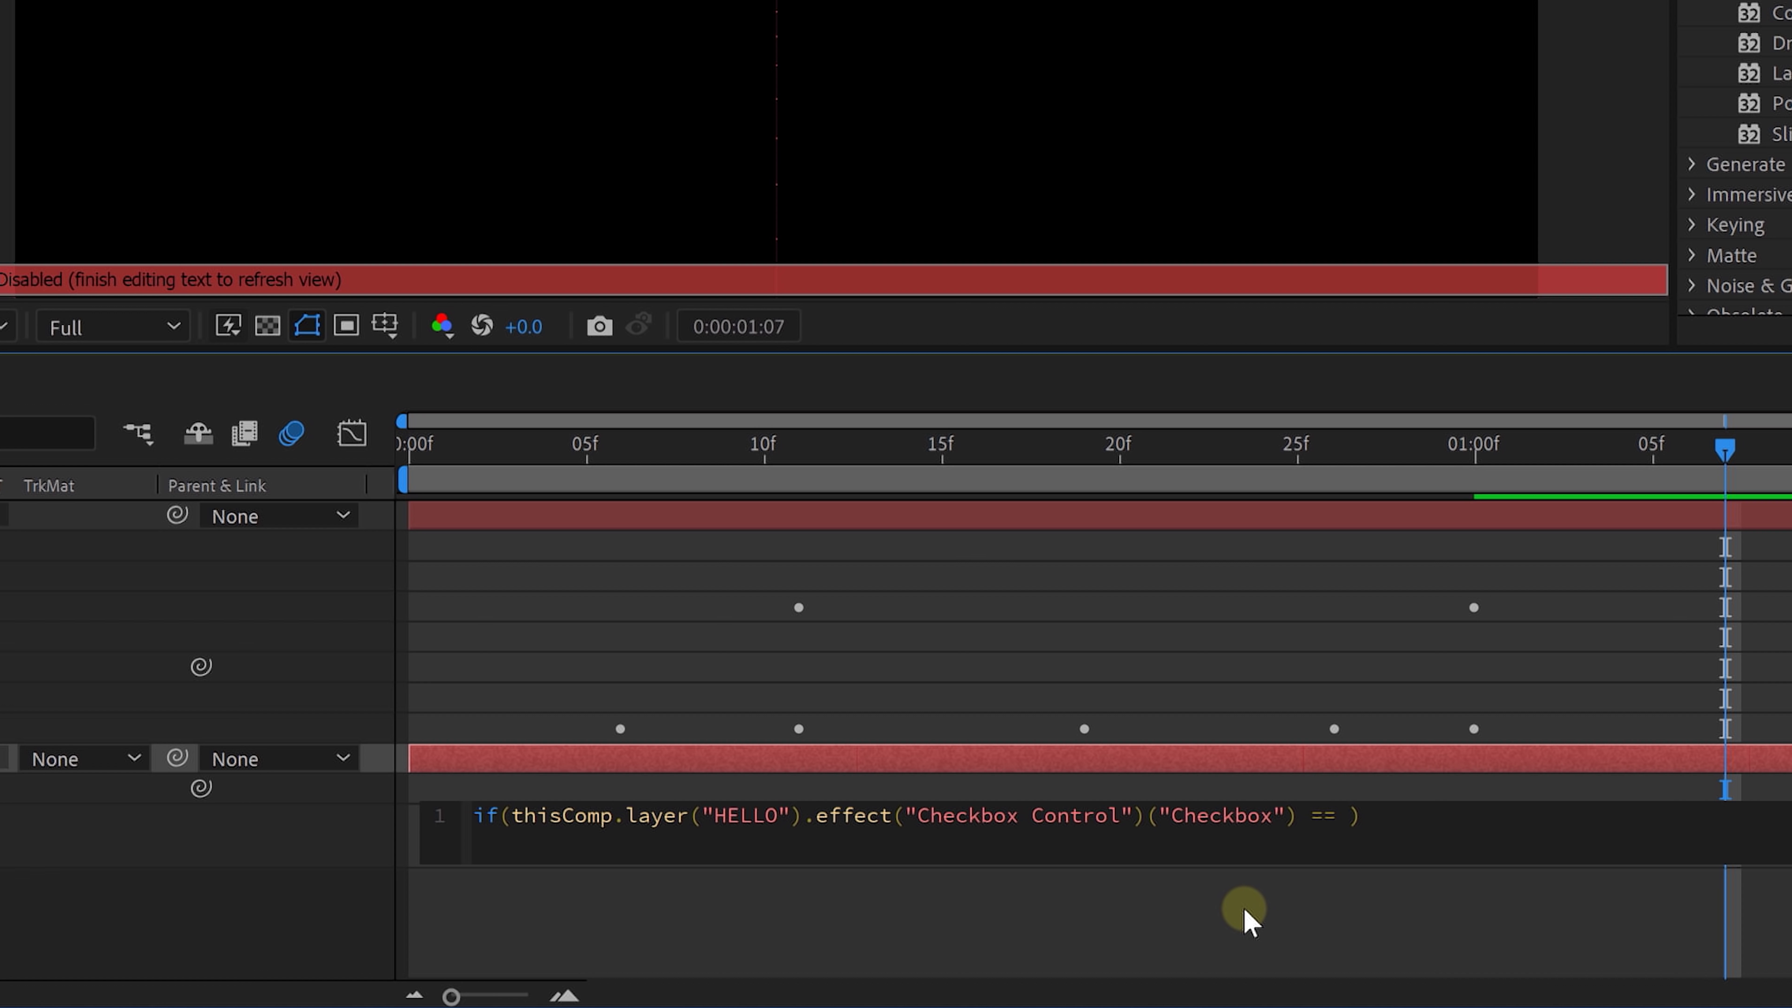
text(1)
key(Right)
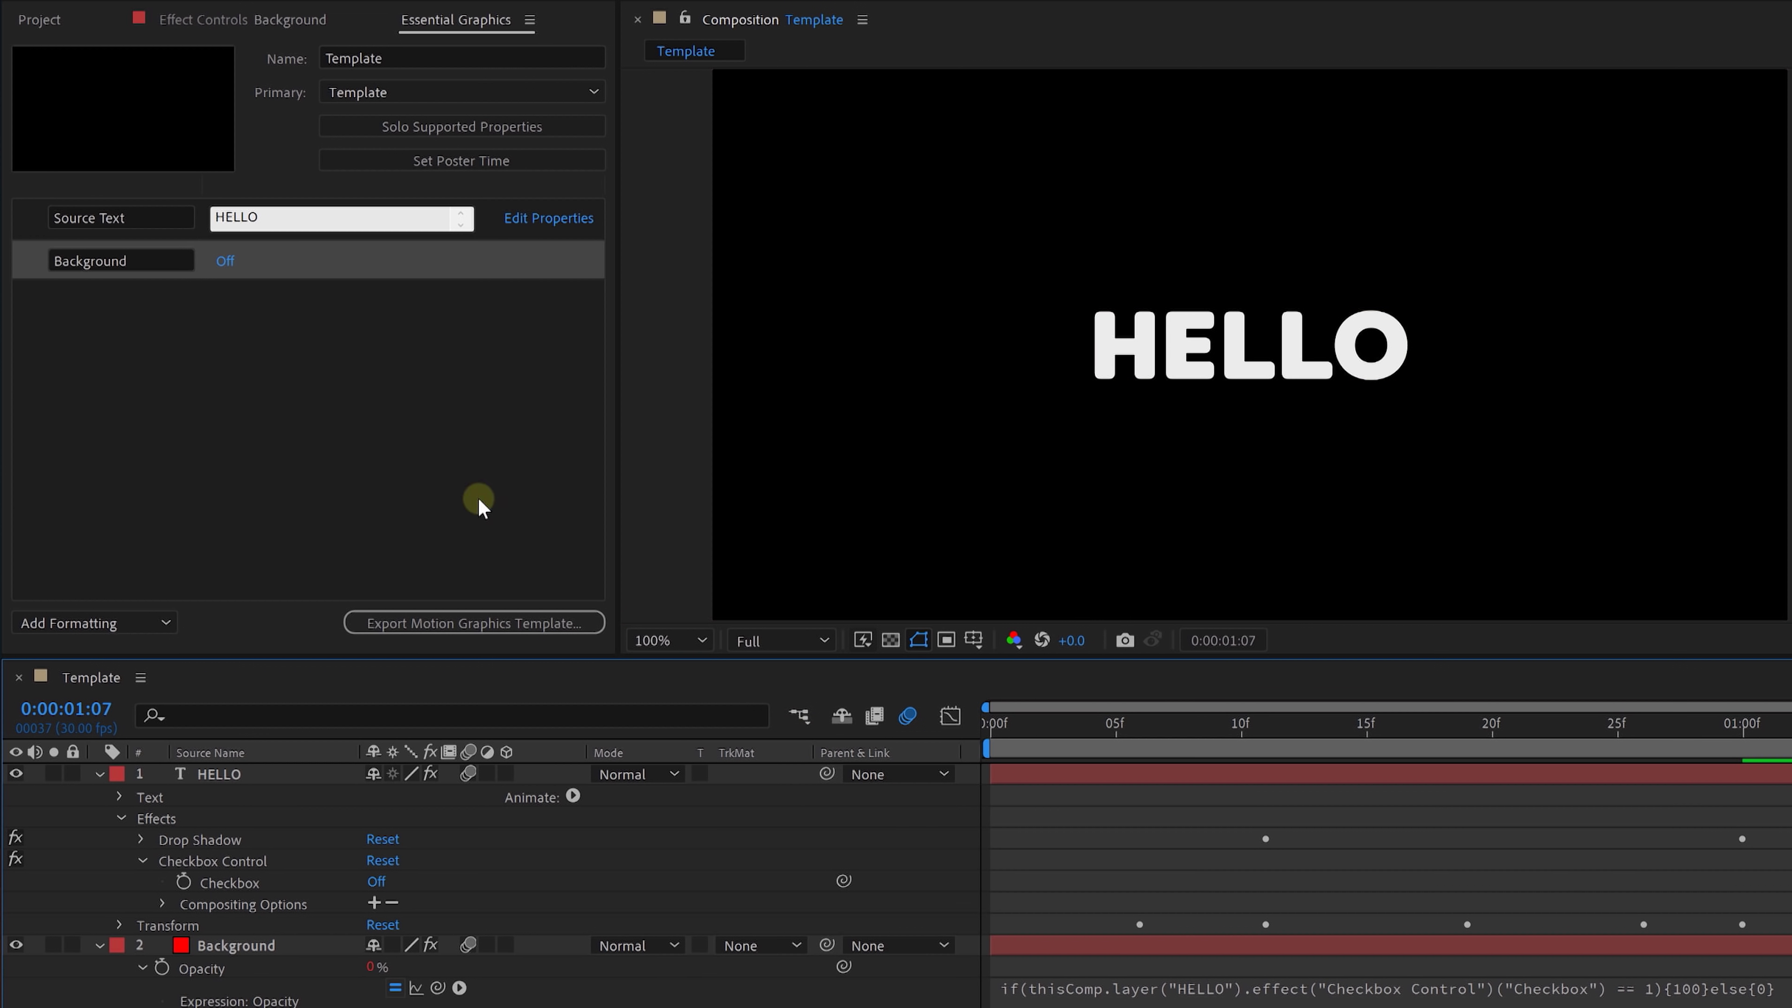
- Toggle the Background option on and off, then place the Template graphic at the sequence start
click(224, 263)
click(224, 262)
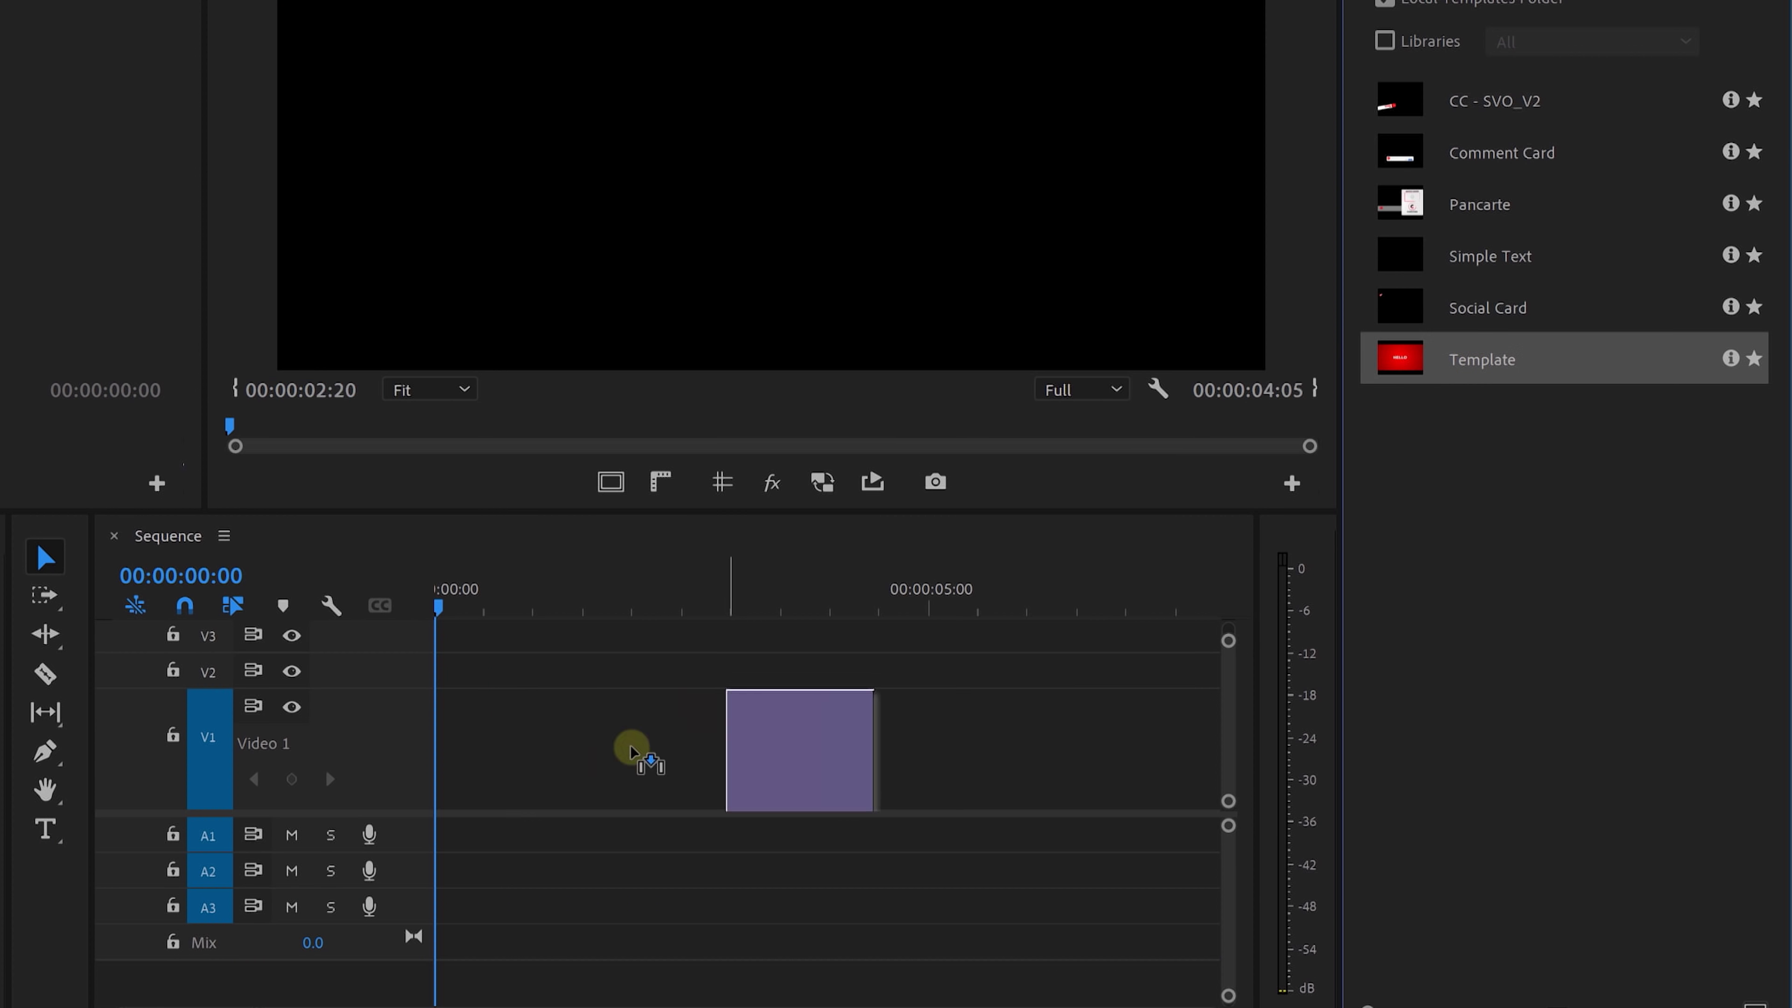
drag(631, 752, 429, 773)
click(1453, 205)
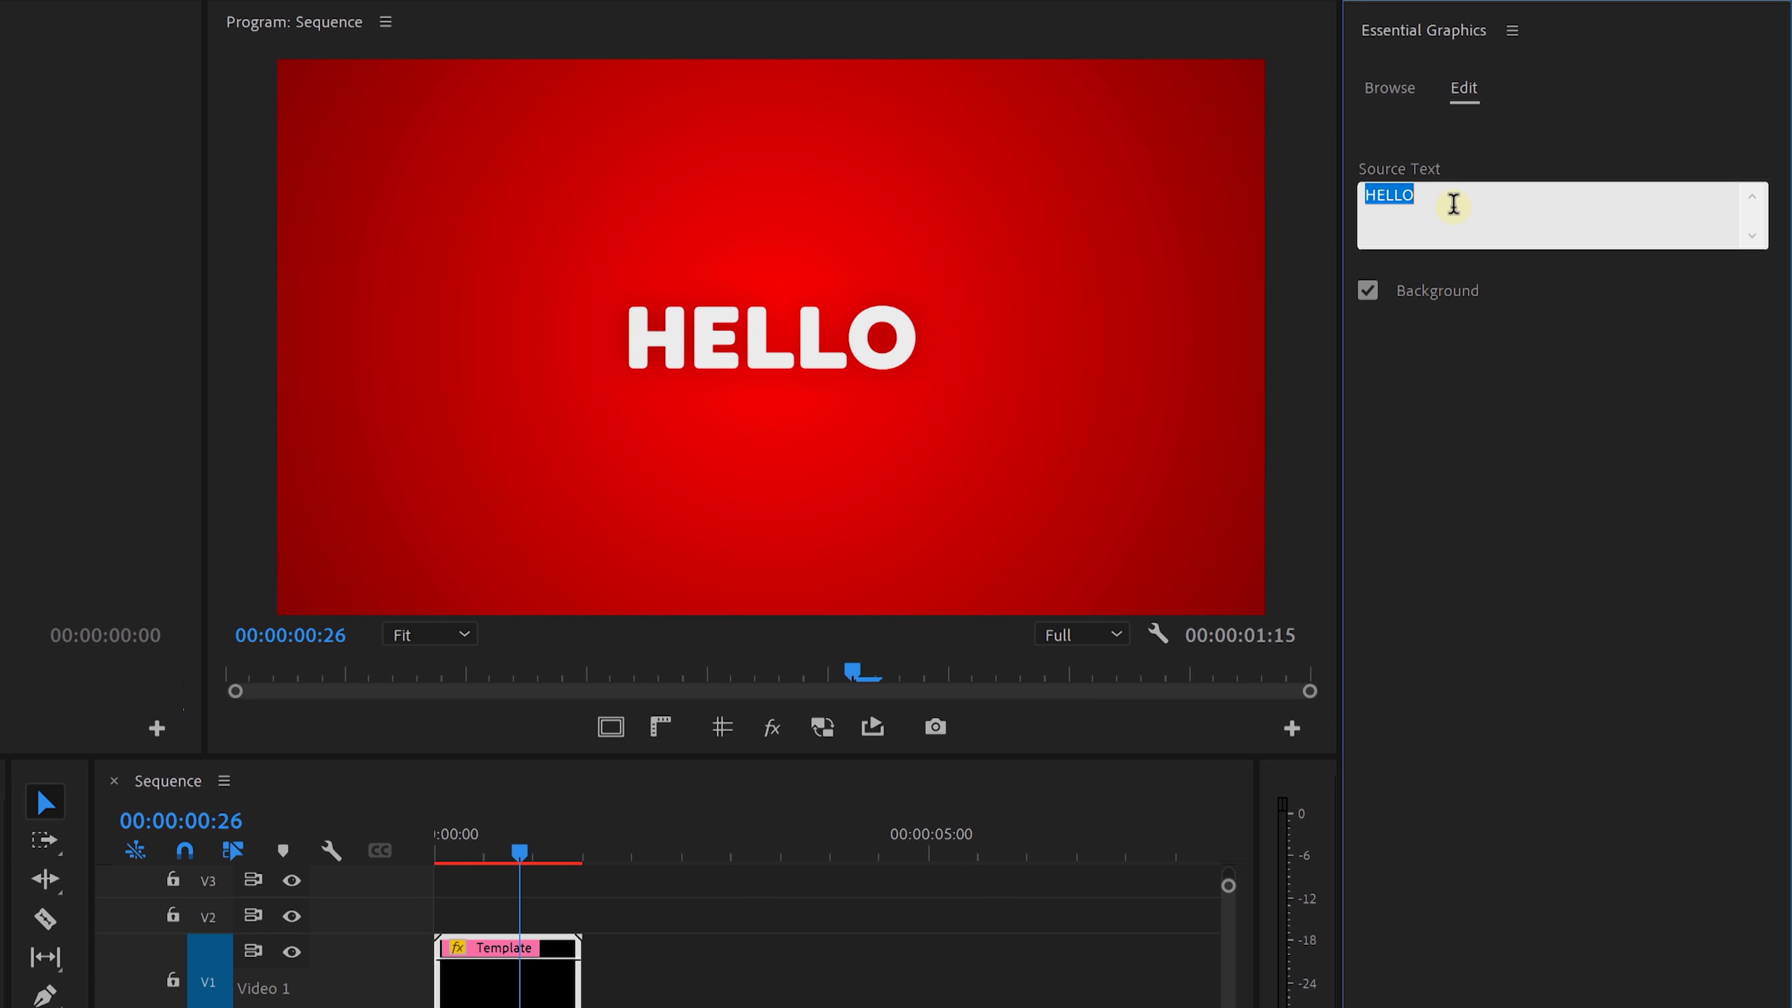
- Apply CINECOM as the template text and toggle the red background off
click(1423, 325)
click(1366, 294)
click(1365, 293)
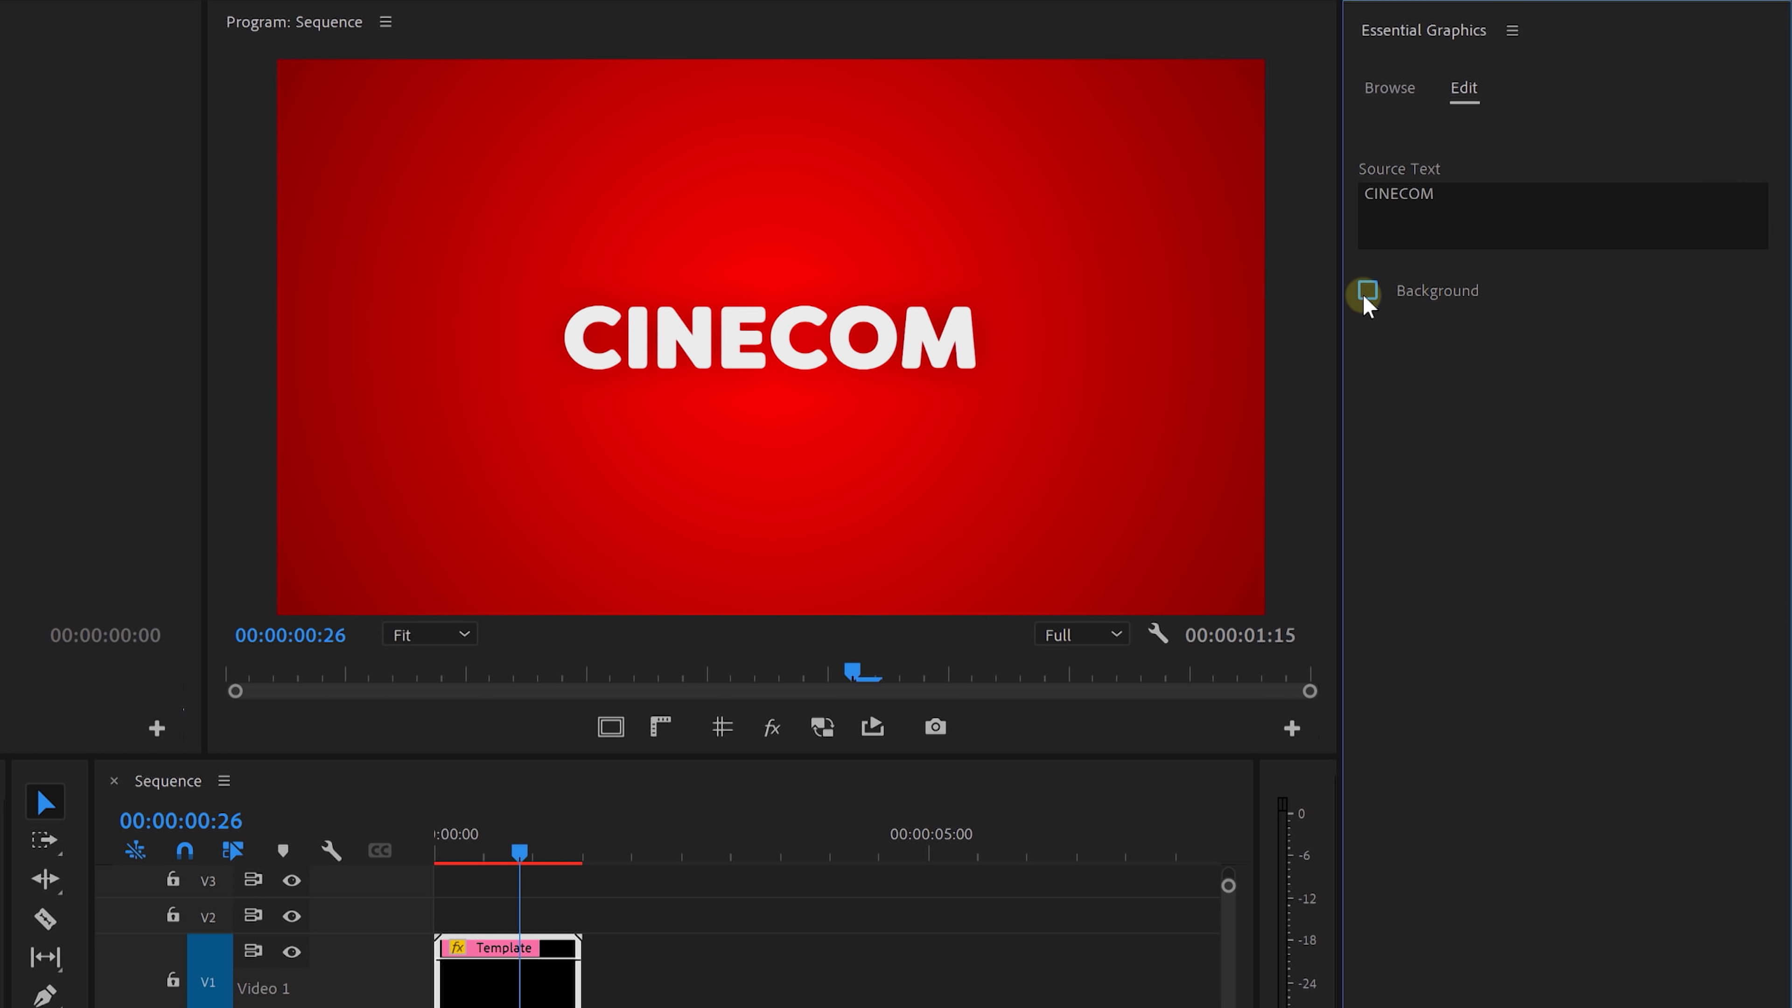